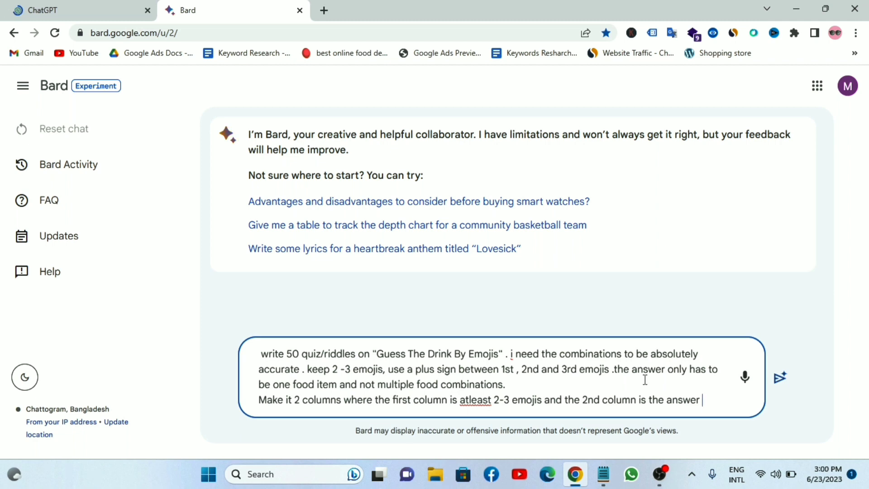
Submit the prompt for 50 "Guess The Drink By Emojis" riddles and review the generated emoji and answer table
click(781, 380)
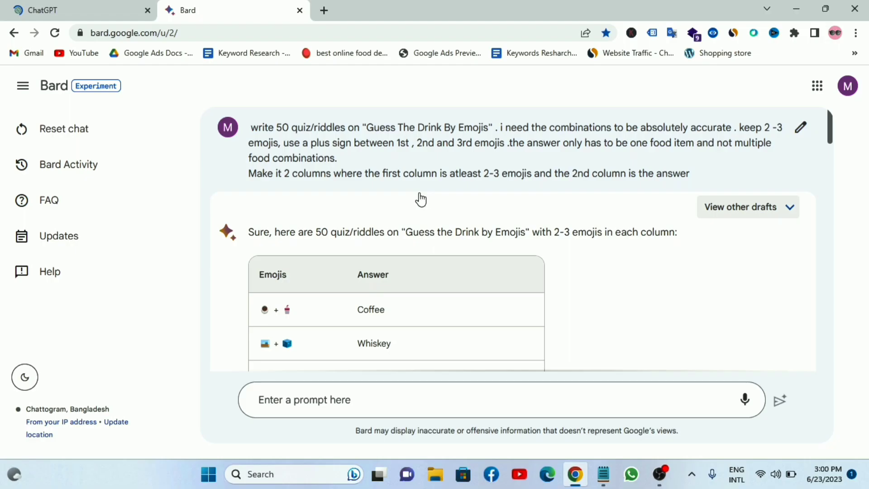
scroll(426, 208, down, 3)
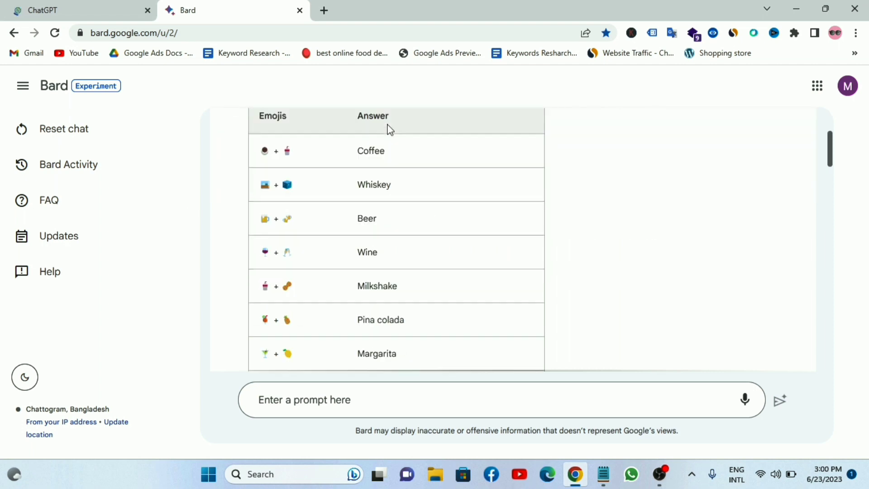
scroll(388, 130, down, 5)
scroll(341, 271, down, 10)
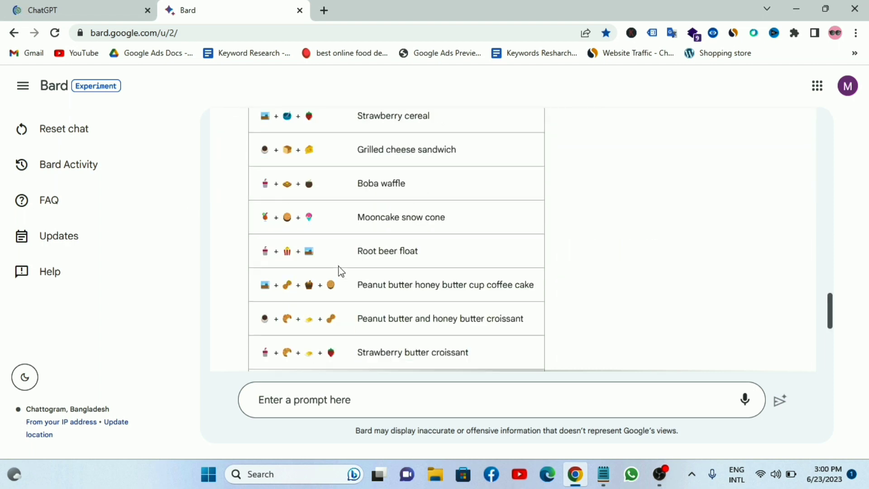
scroll(340, 271, down, 6)
scroll(341, 270, up, 7)
scroll(341, 271, down, 5)
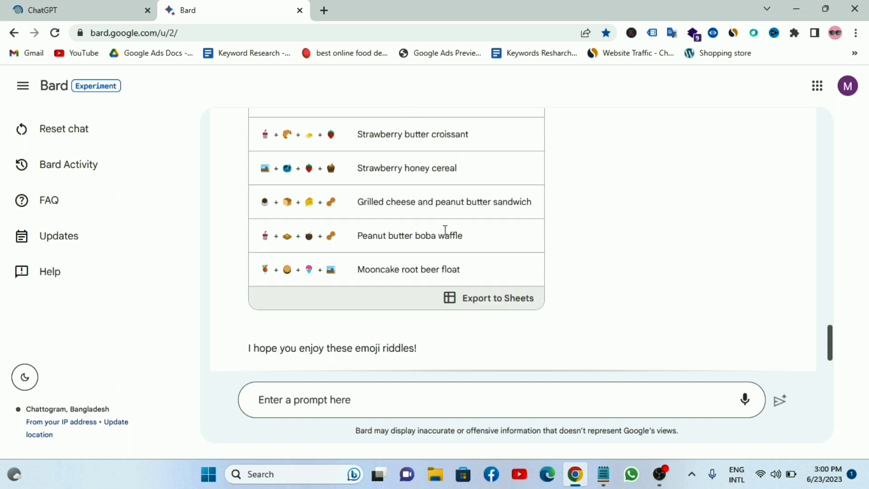
Export the generated riddle table to Google Sheets and open the new spreadsheet
scroll(470, 237, down, 2)
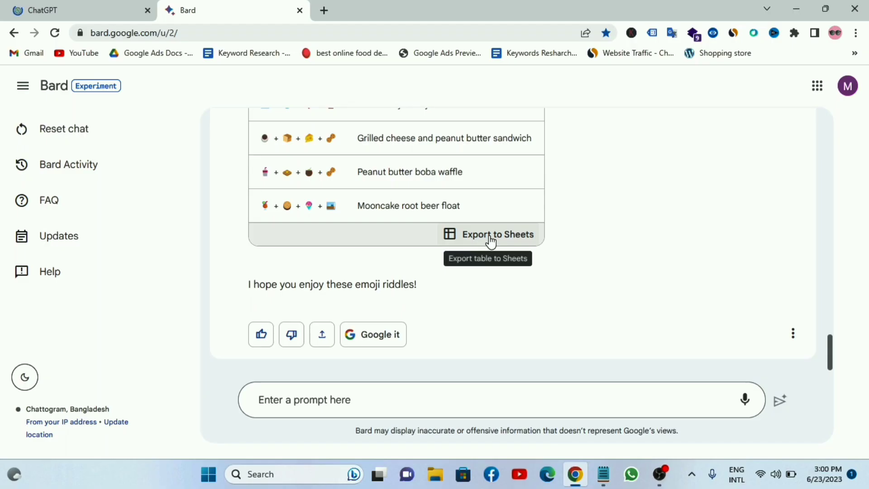
click(491, 241)
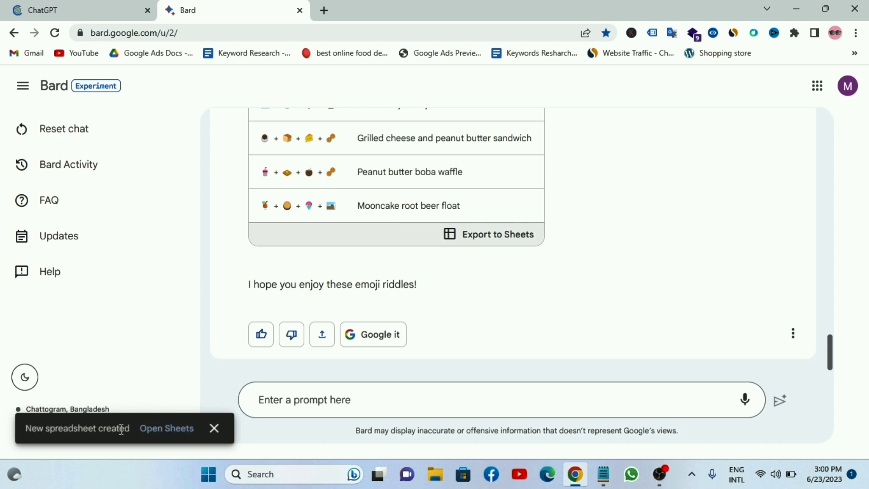
click(176, 428)
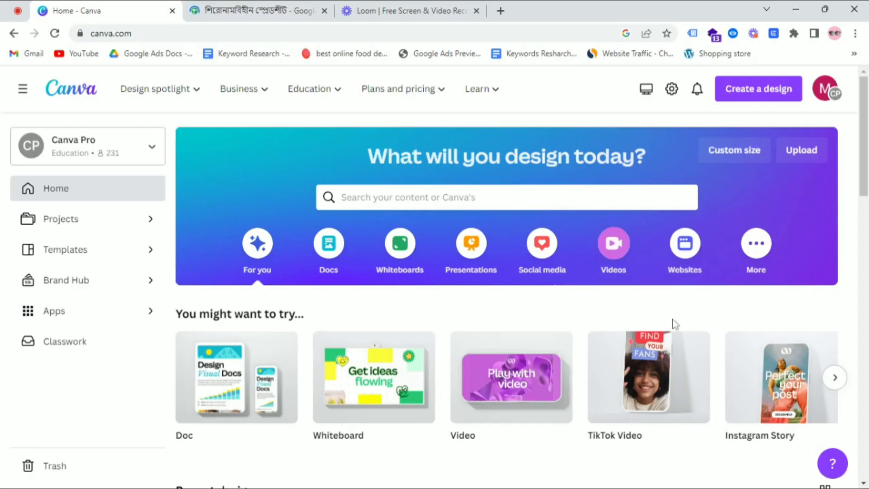
Switch to Canva and create a blank Mobile Video design from the suggested design types
scroll(674, 323, down, 1)
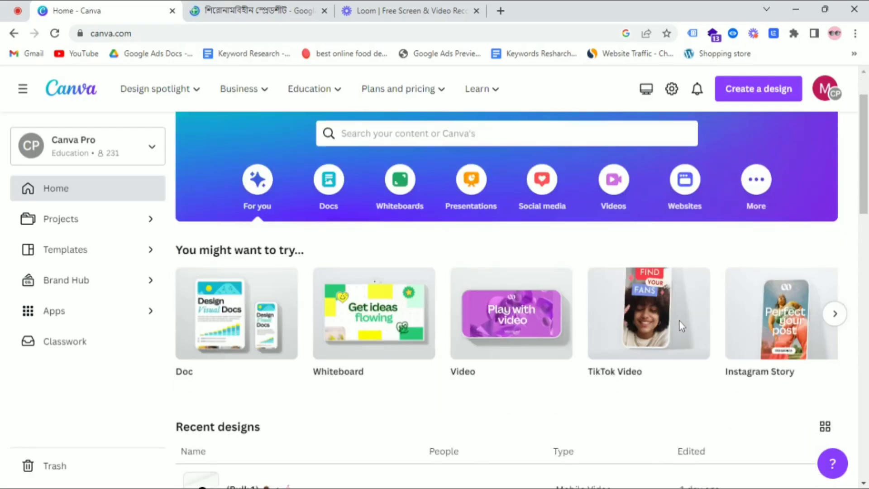
click(833, 314)
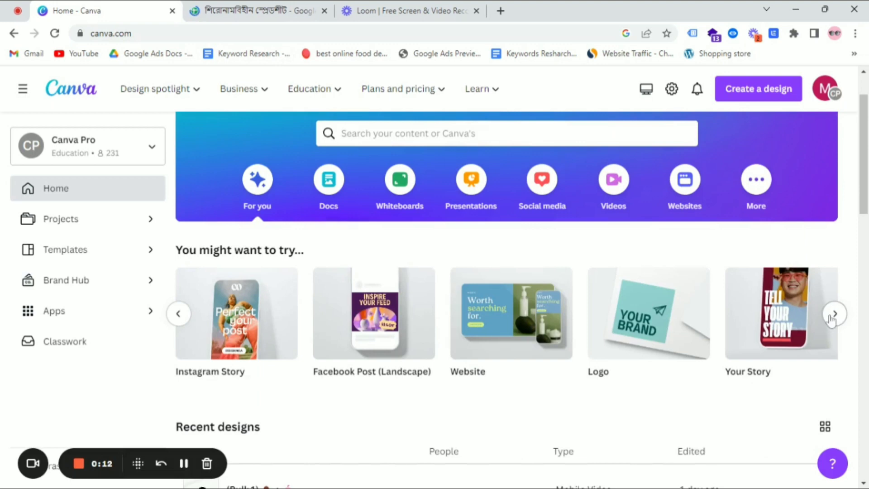
click(833, 315)
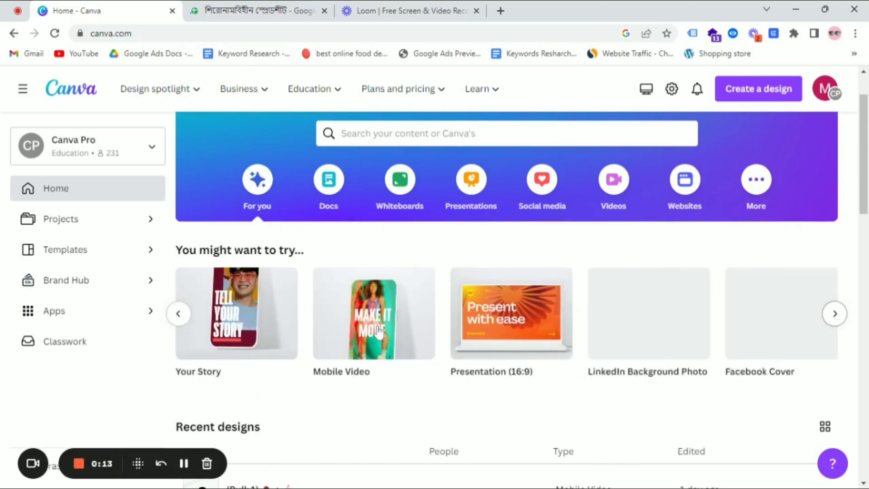
click(179, 314)
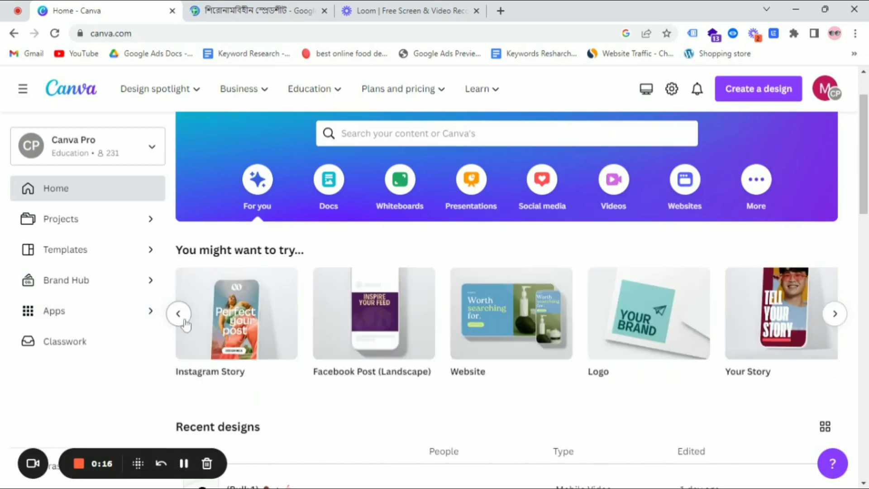
click(184, 315)
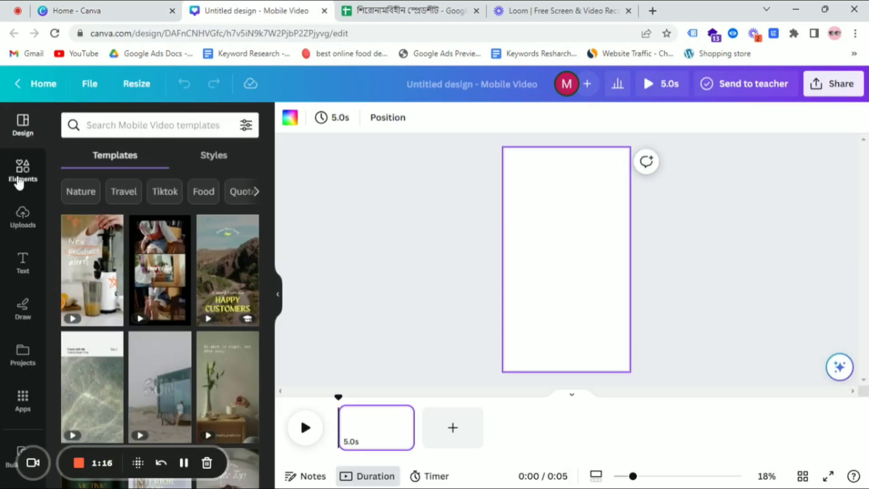
Find background videos among the elements and fill the page with the white and light-blue 17-second clip
click(20, 182)
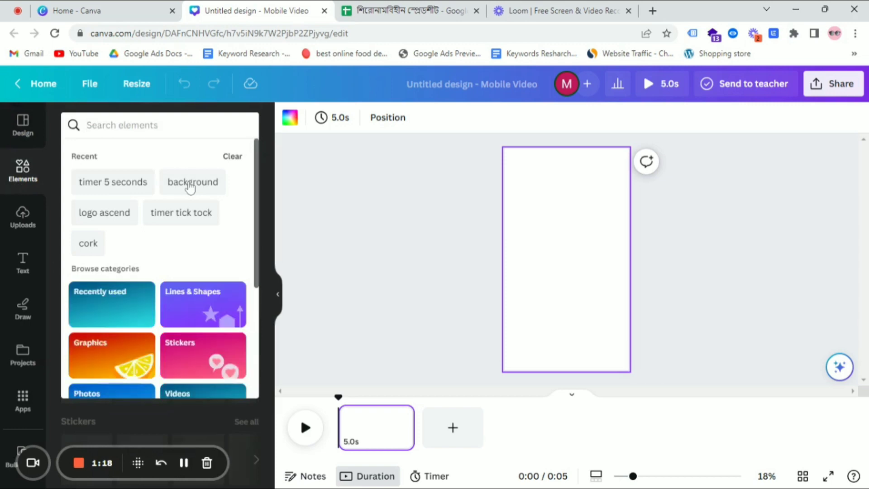
click(190, 183)
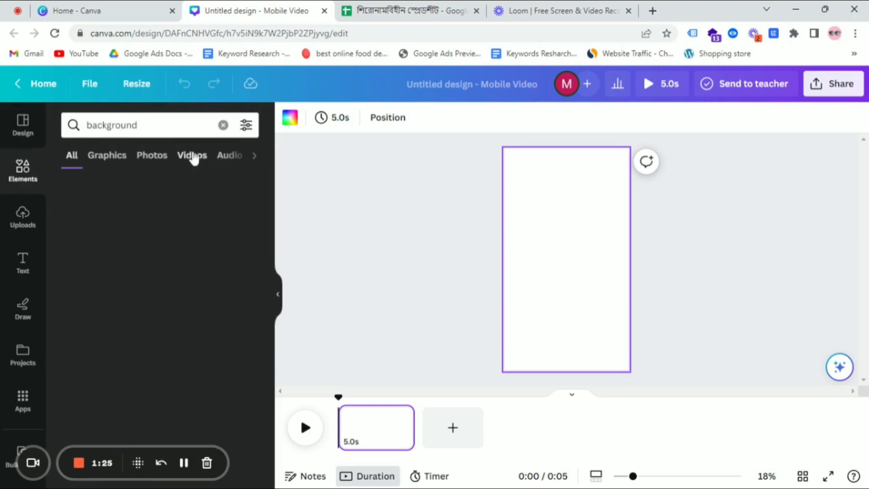
click(193, 157)
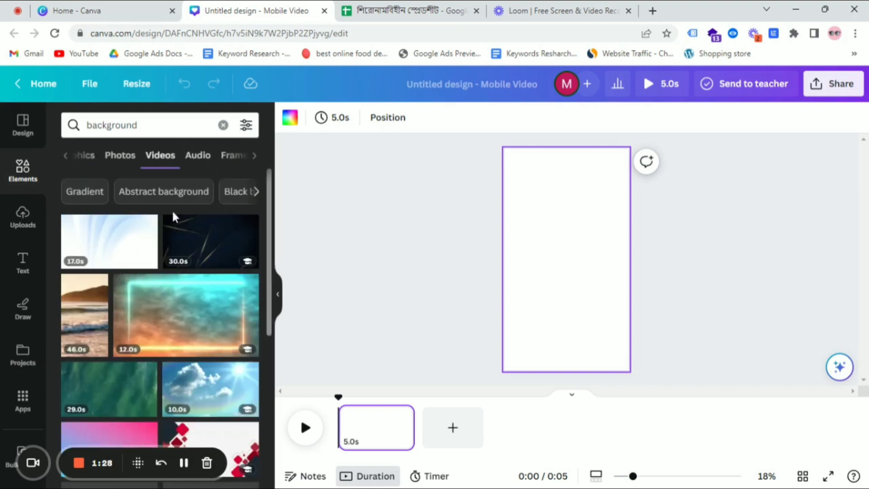
scroll(132, 336, down, 4)
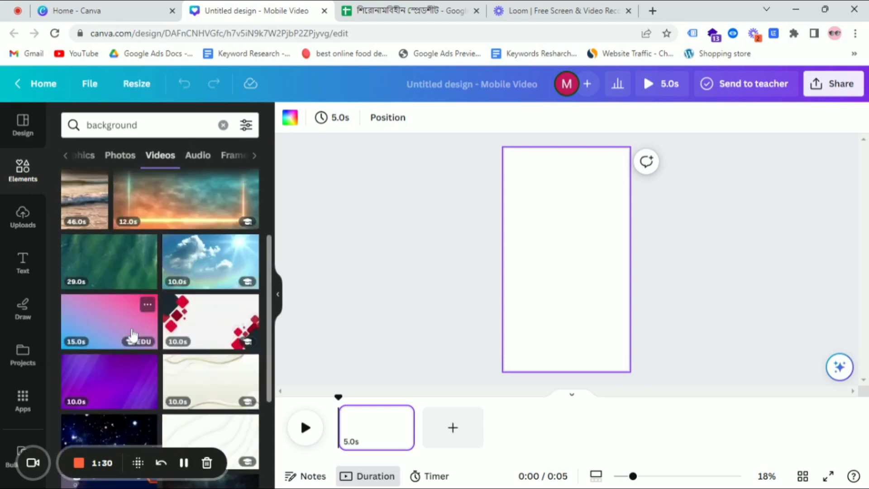
scroll(138, 332, up, 4)
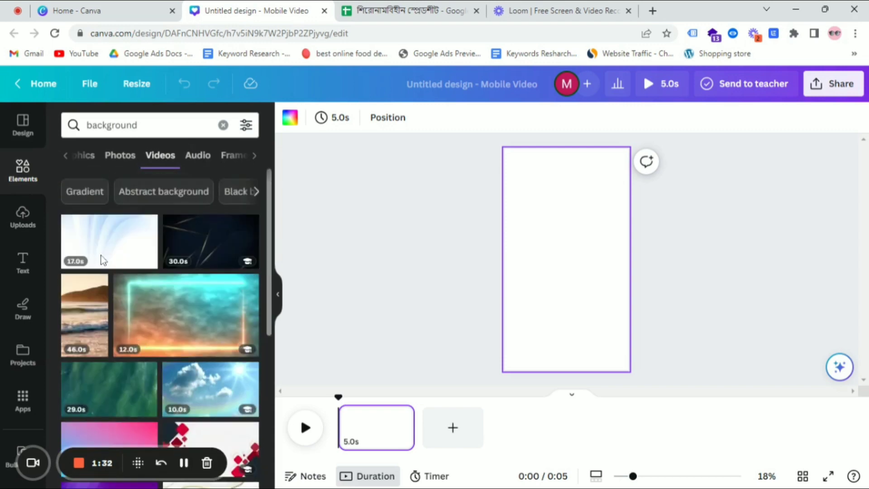
click(214, 270)
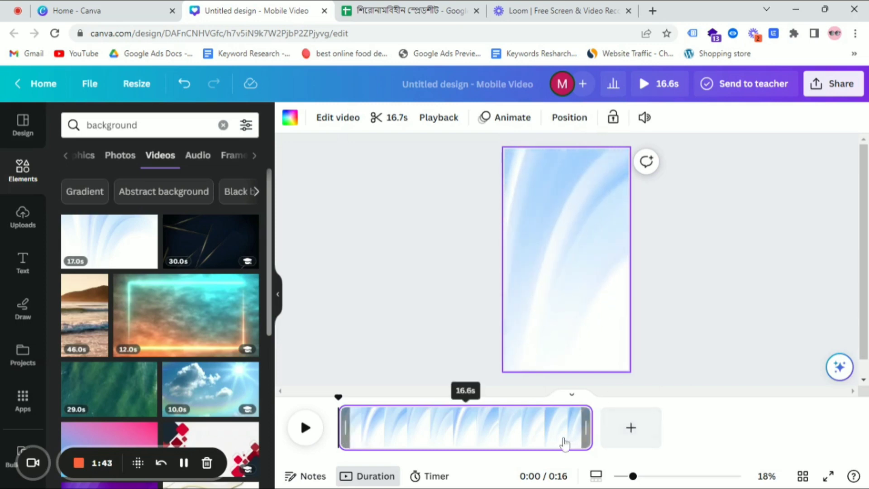
Trim the page's background video to 10.3 s and return the playhead to the start
drag(586, 430, 503, 446)
click(427, 219)
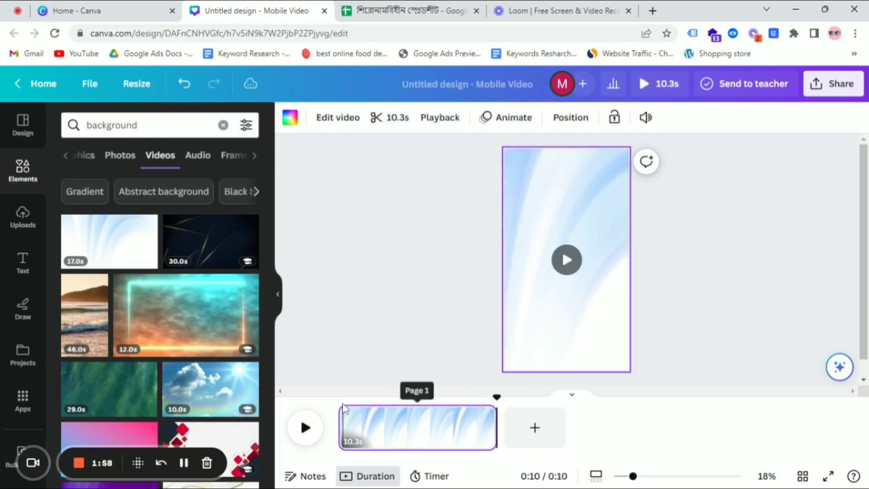
click(343, 408)
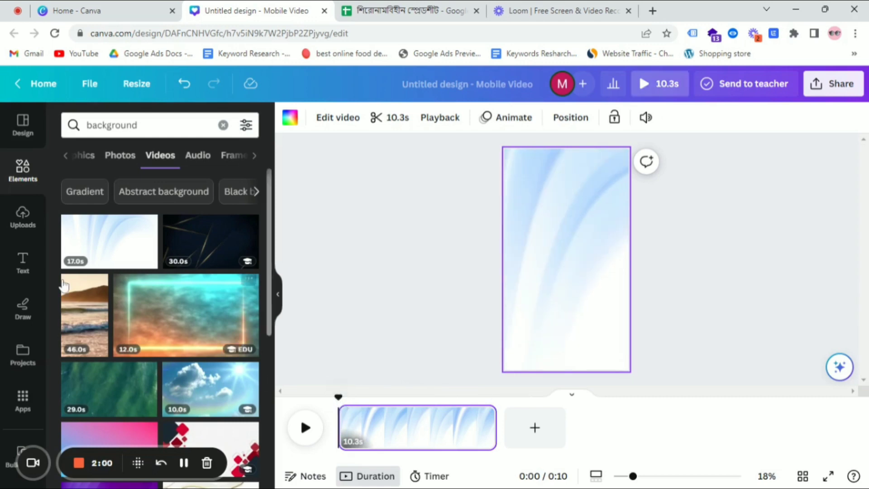
Add a heading to the page and replace its text with the milk and cookie emoji combination from spreadsheet cell A2
click(18, 264)
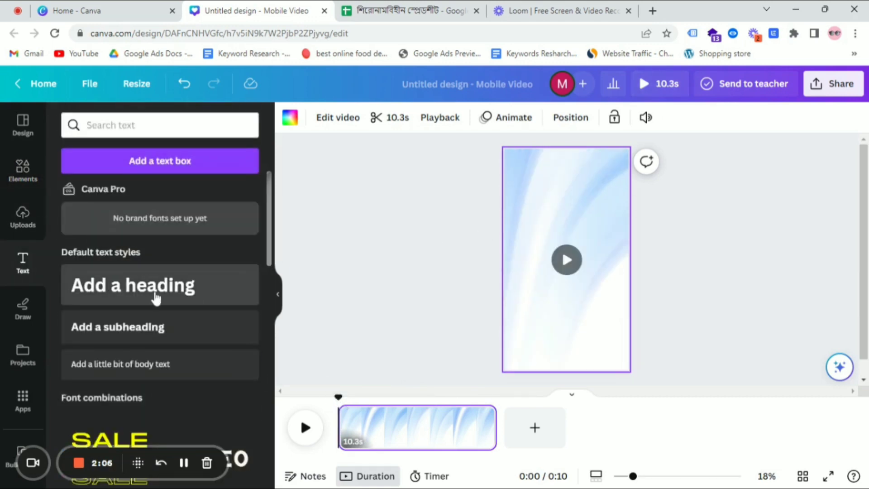
click(156, 299)
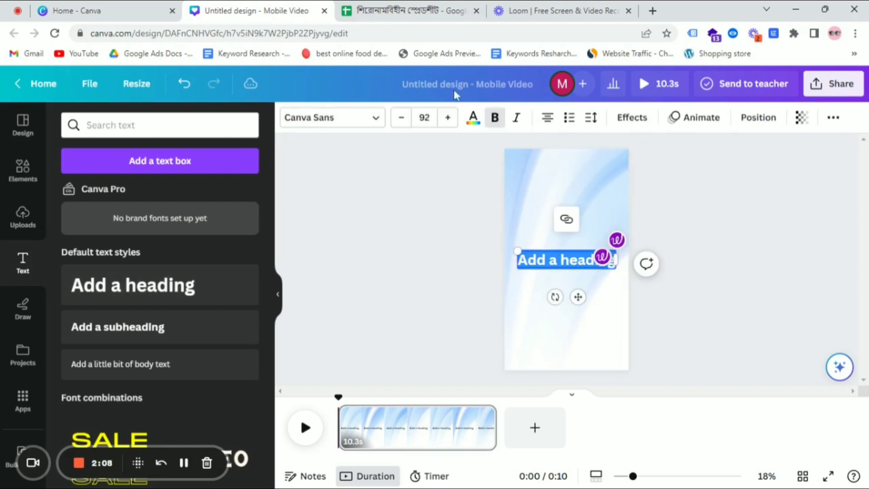
click(405, 11)
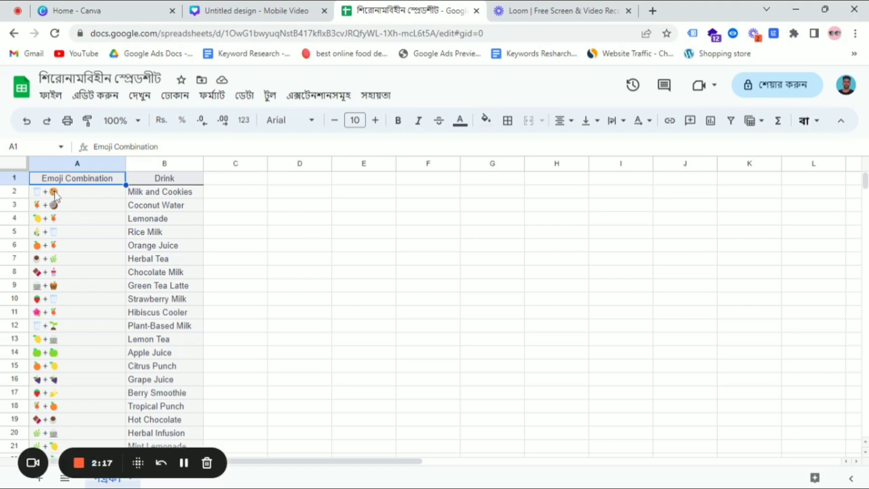
click(55, 193)
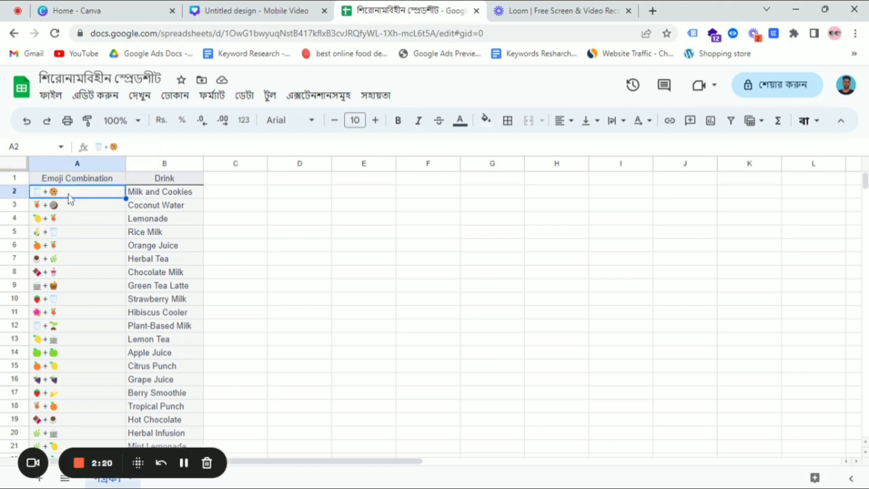
right_click(69, 199)
click(117, 93)
click(219, 7)
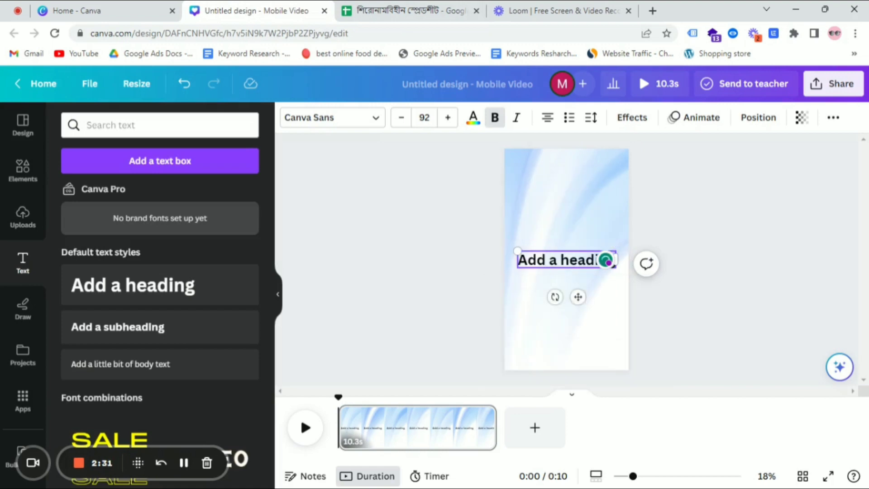
key(ctrl+a)
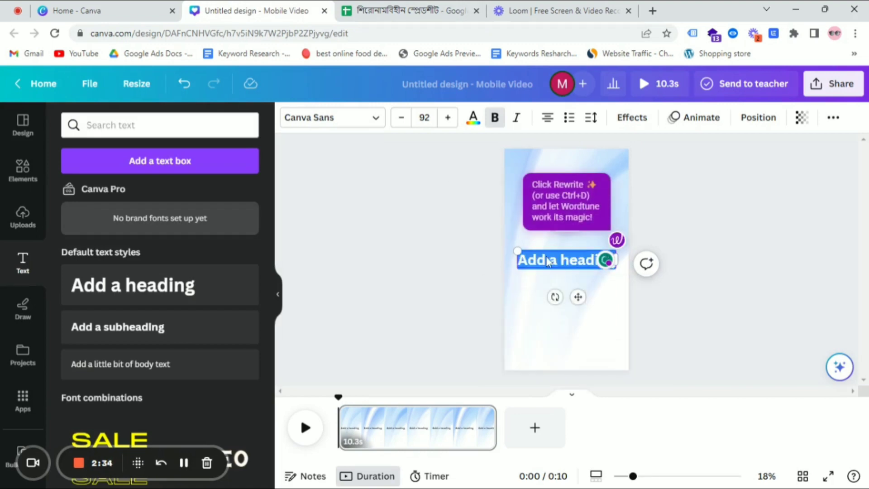
key(BackSpace)
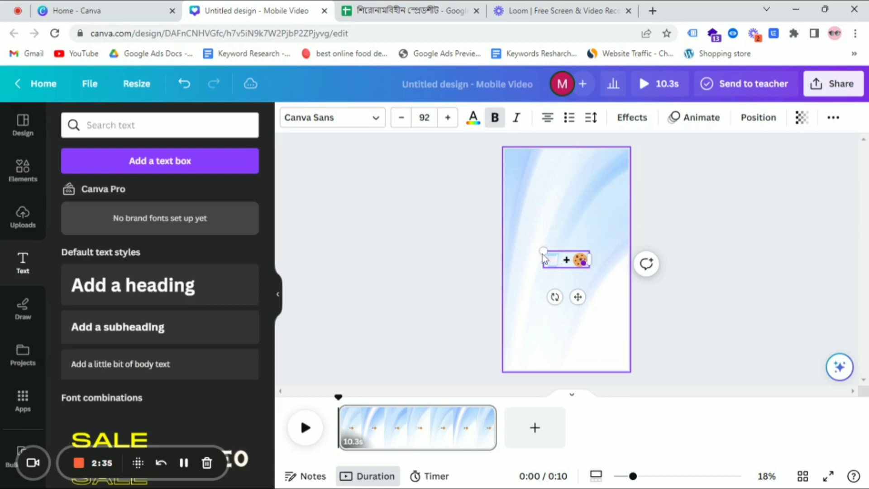
Enlarge the emoji text to about size 195 near the top of the page and place a duplicate below it
drag(543, 251, 504, 199)
drag(553, 297, 579, 231)
click(501, 227)
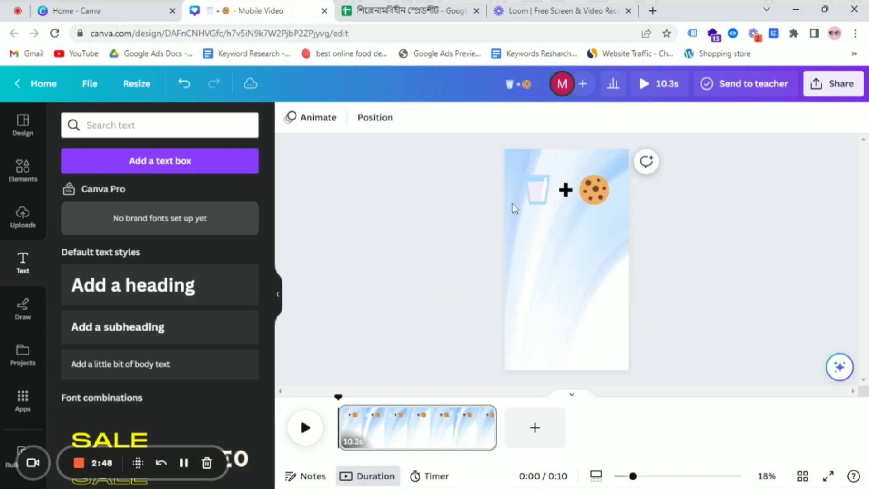
click(534, 199)
drag(575, 196, 575, 273)
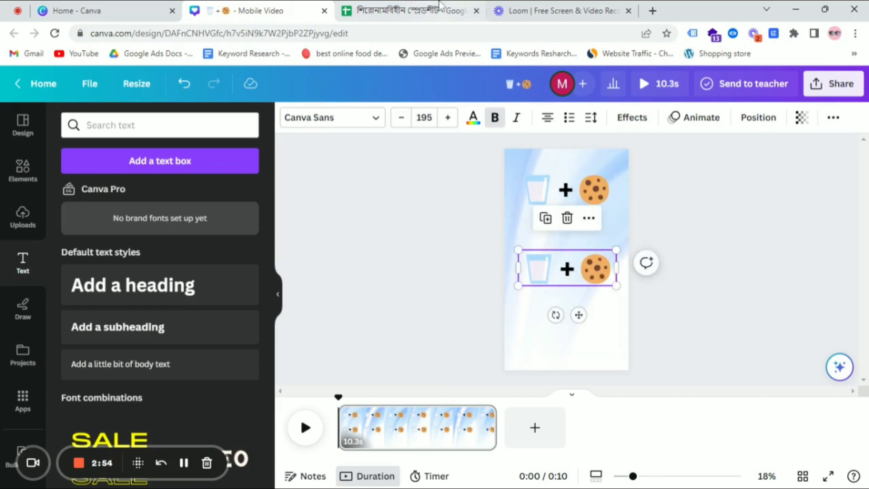
Switch to the Google Sheets spreadsheet and copy the drink name Milk and Cookies from cell B2
click(454, 6)
click(175, 193)
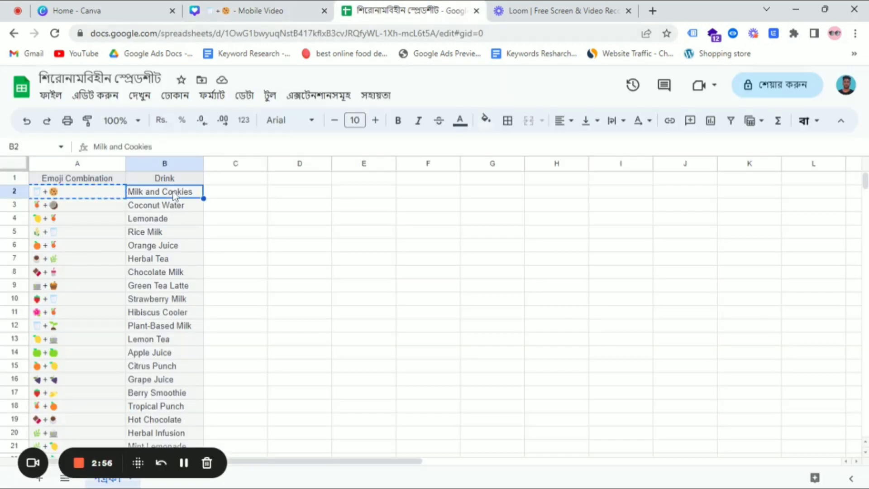
double_click(174, 193)
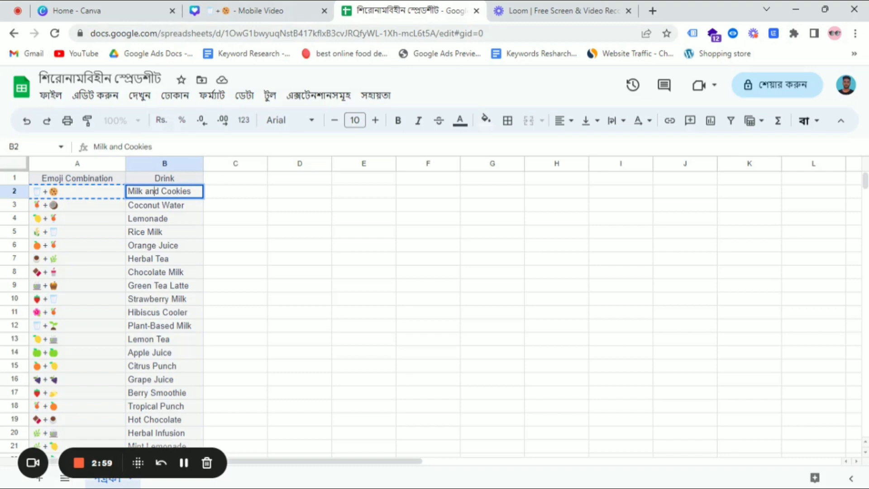
click(105, 194)
click(144, 184)
click(147, 192)
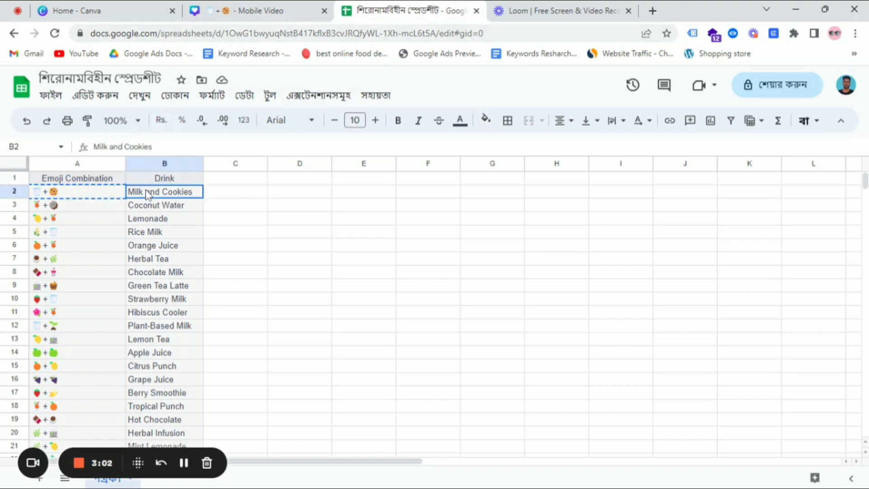
right_click(147, 193)
click(209, 152)
Return to the Canva design and replace the lower duplicate emoji text with the copied Milk and Cookies
click(272, 14)
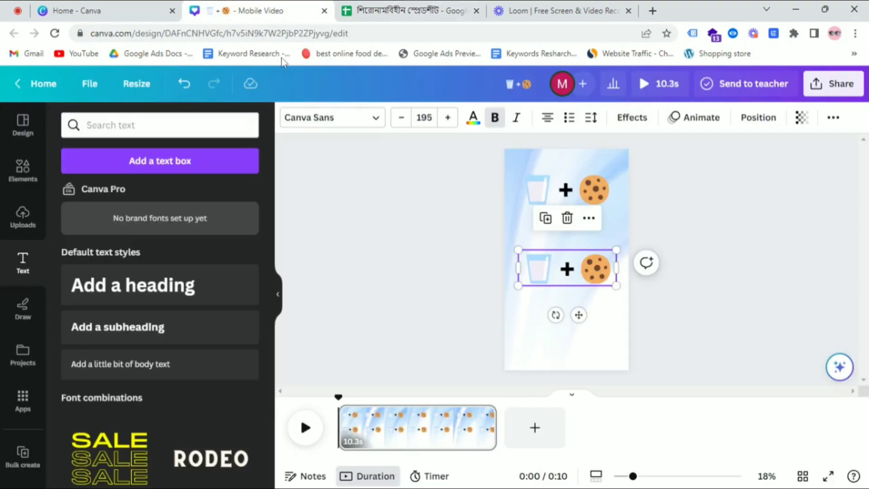
double_click(552, 265)
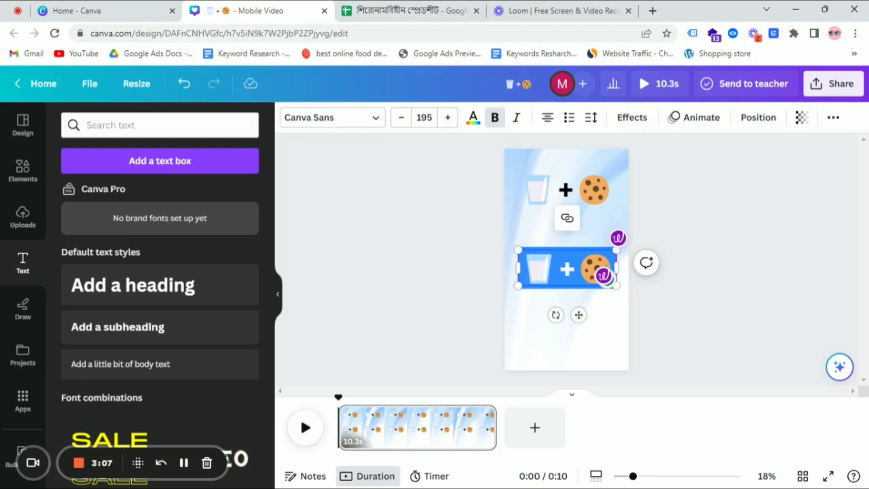
click(549, 263)
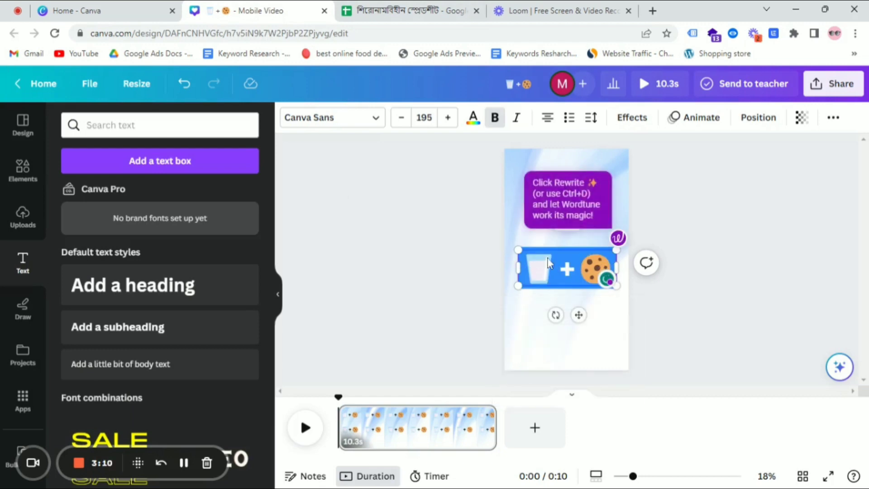
key(ctrl+v)
click(715, 320)
mouse_move(588, 343)
mouse_down()
mouse_move(587, 317)
mouse_move(592, 326)
mouse_up()
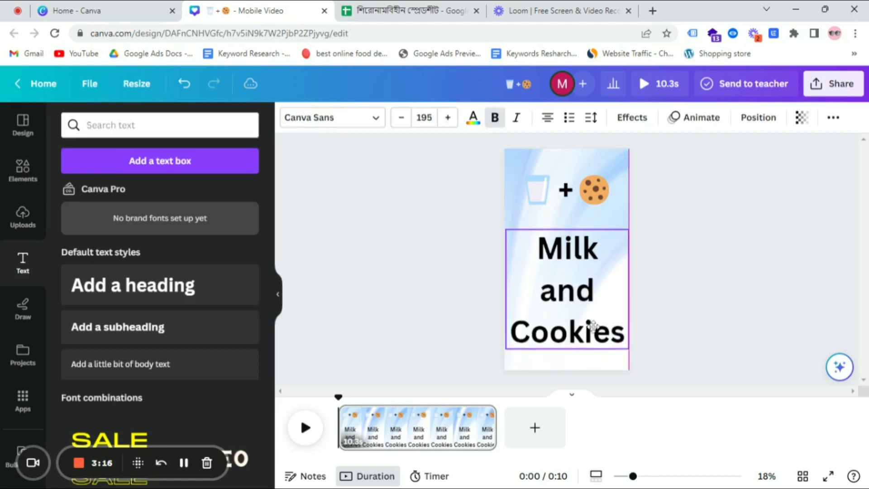
click(687, 288)
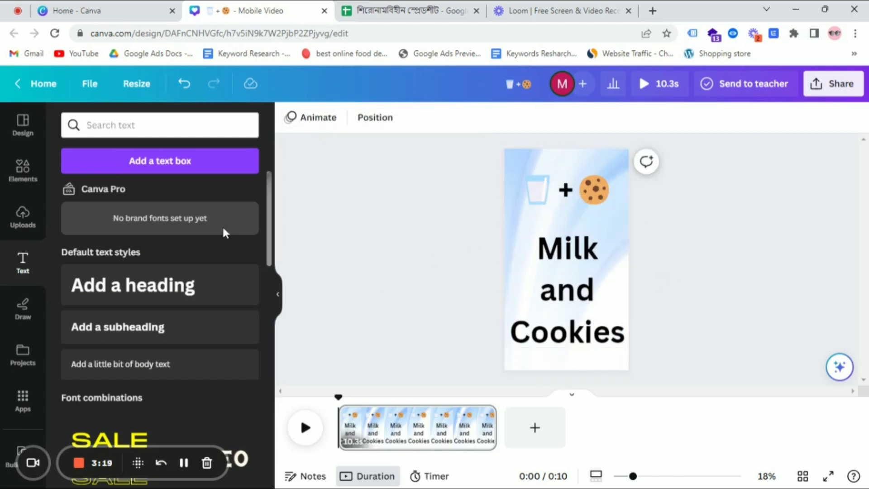
Search the elements' videos for "timer 5 seconds" and add the 7-second countdown with black dashes on white to the page
click(18, 174)
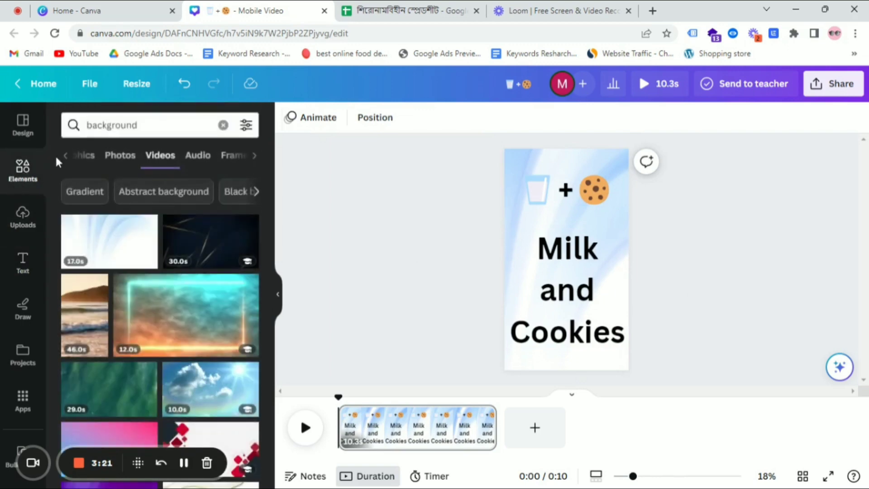
click(224, 125)
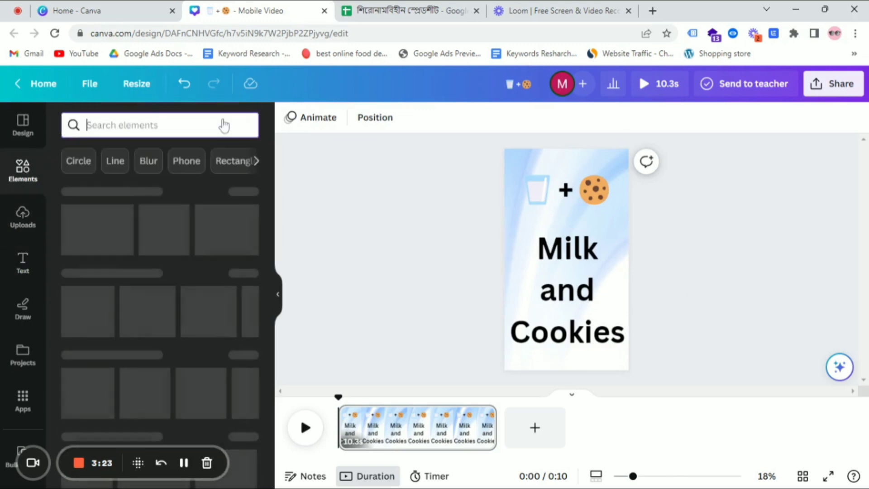
text(timer 5 seconds)
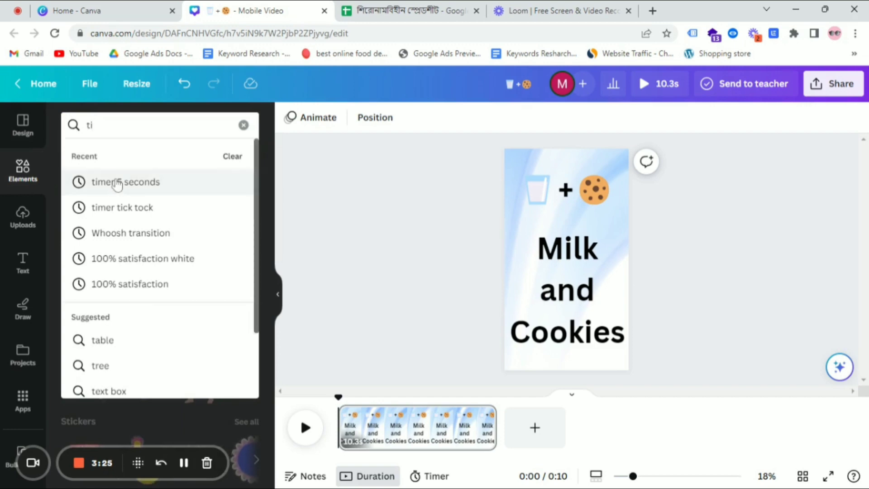
click(117, 183)
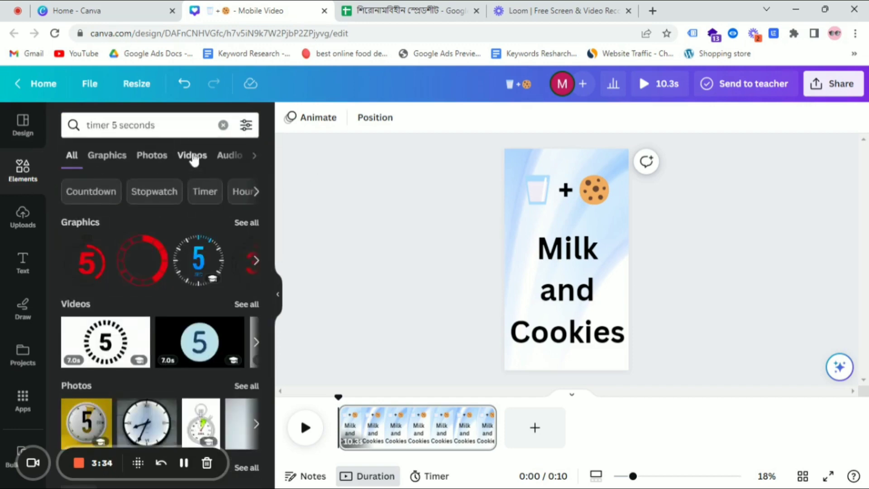
click(193, 156)
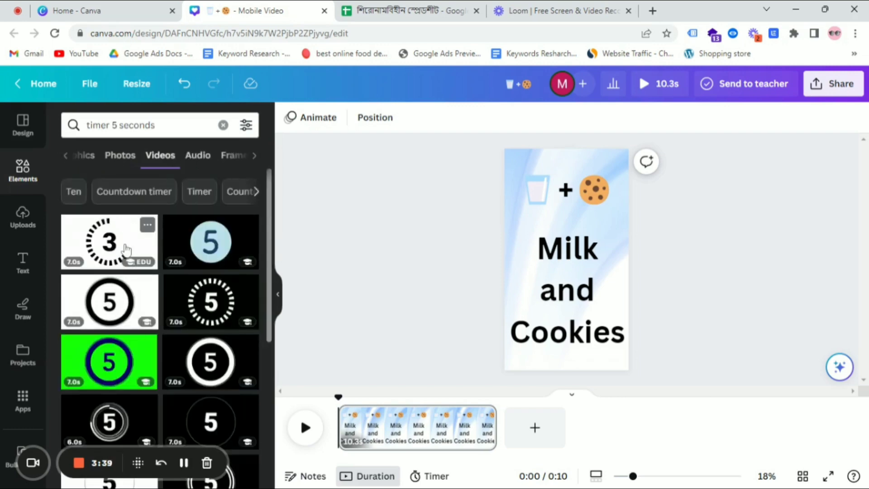
click(126, 249)
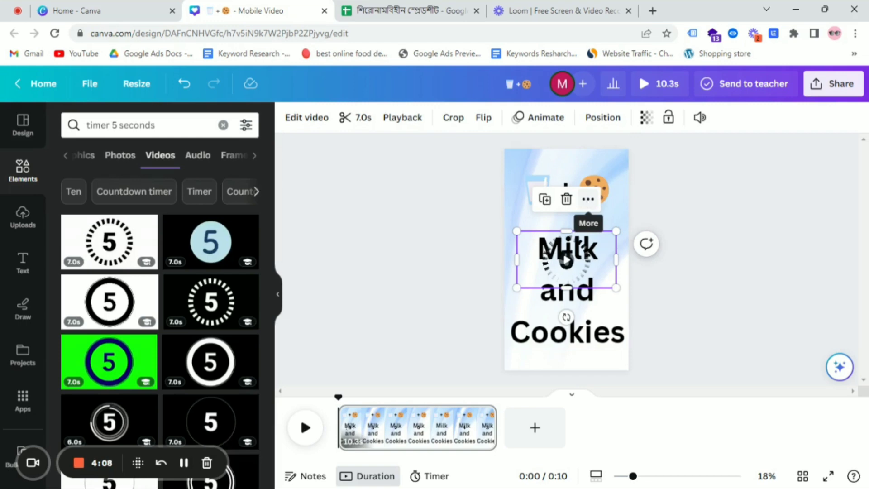
Show the countdown video's timing and trim its start to slightly after the beginning of the page
click(588, 200)
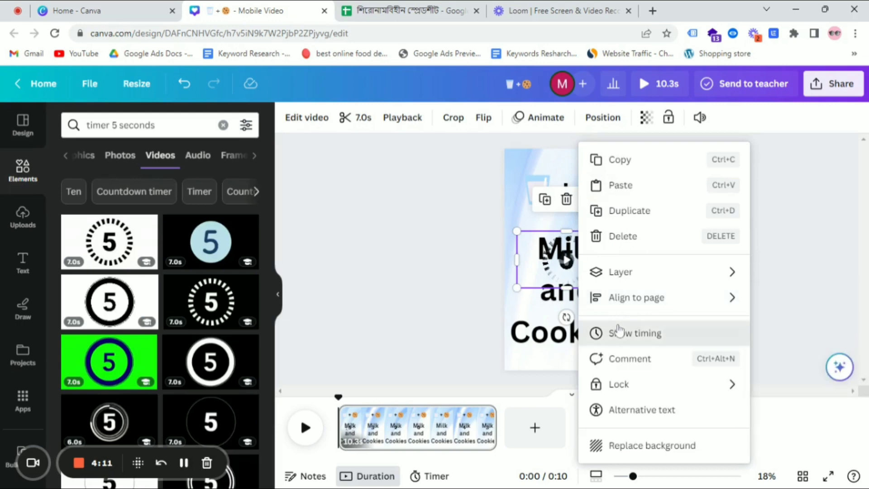
click(619, 330)
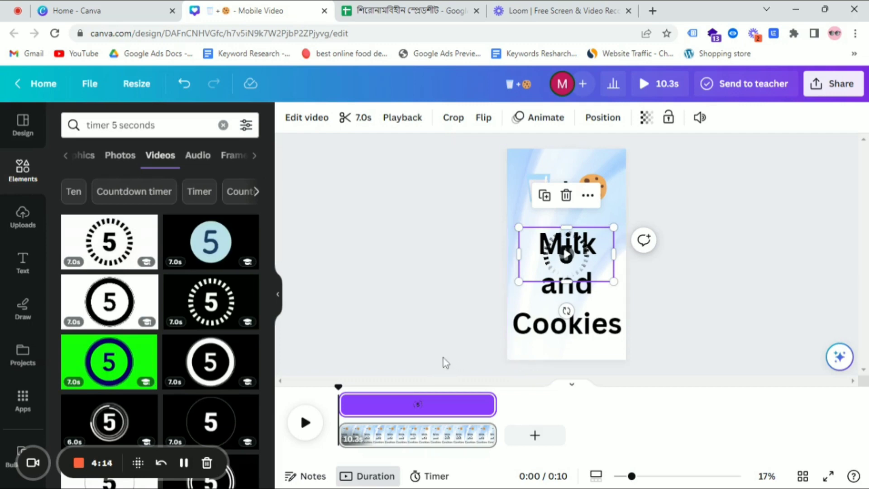
drag(340, 410, 344, 410)
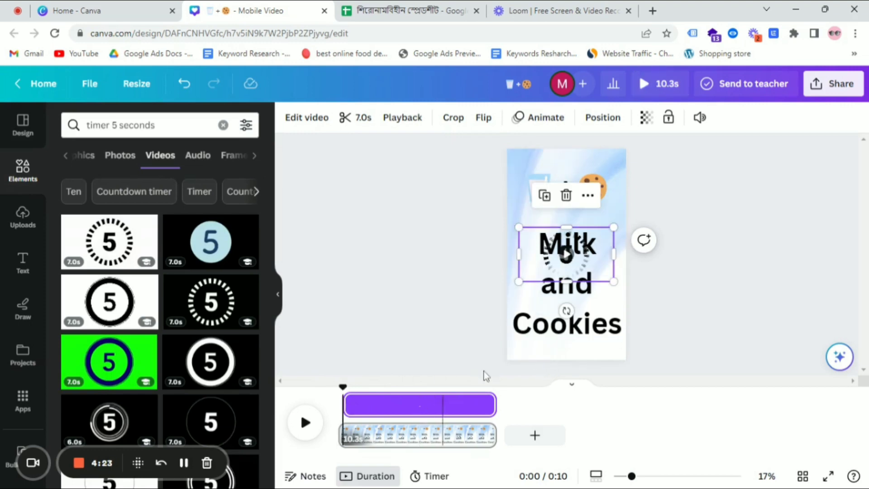
Delay the Milk and Cookies text to start about 5 s into the page and check the timing with the playhead
click(558, 327)
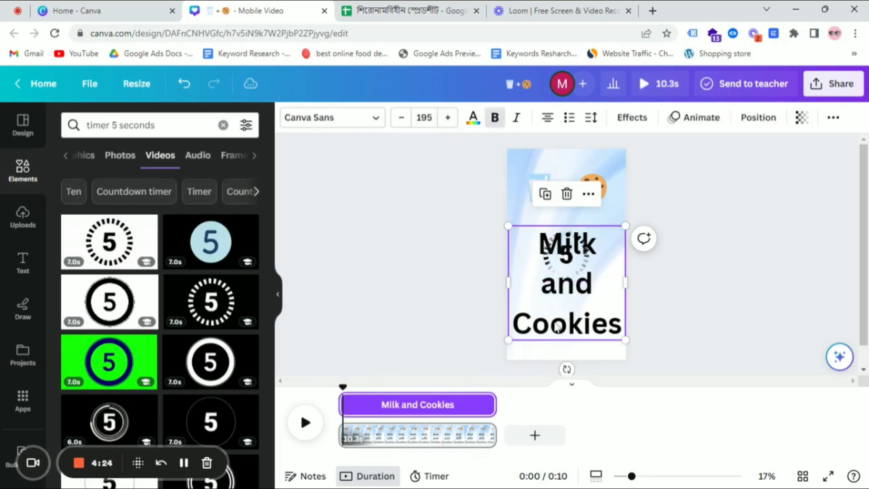
mouse_move(364, 410)
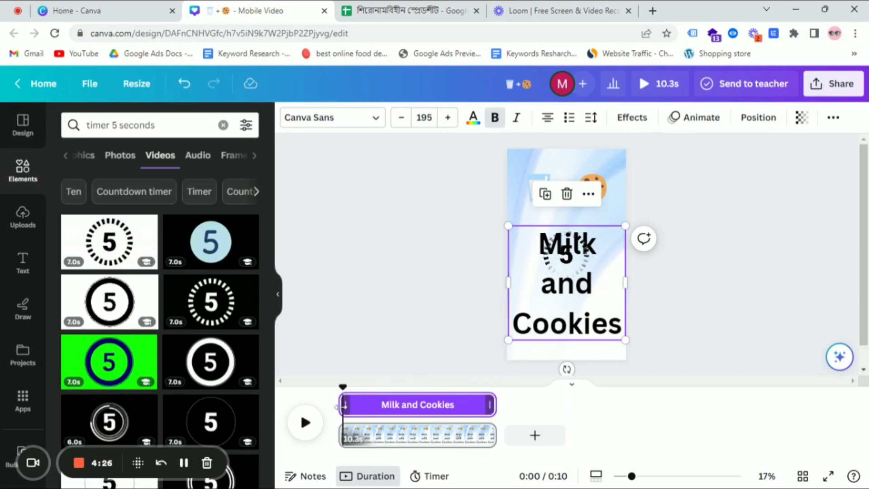
drag(364, 410, 438, 405)
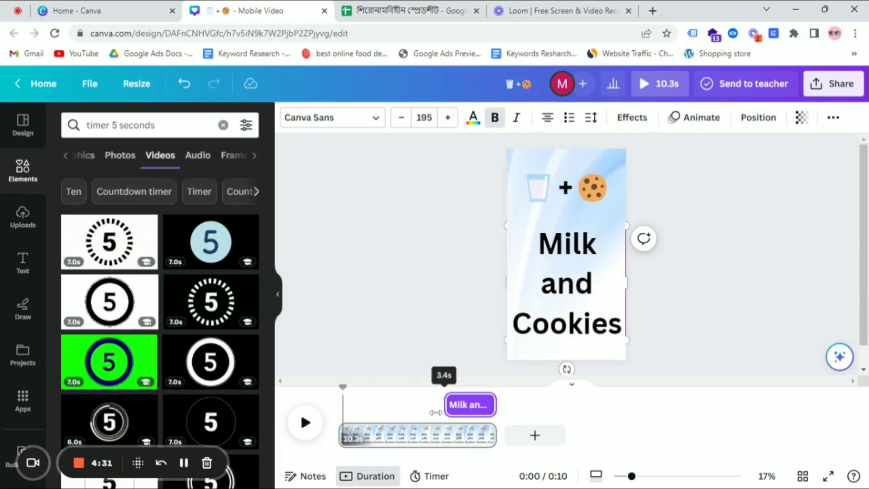
drag(435, 412, 421, 414)
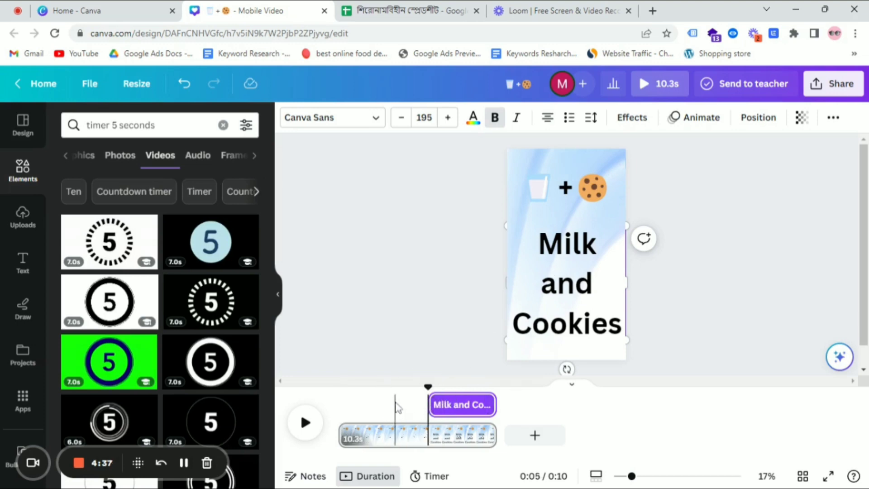
click(396, 400)
click(437, 409)
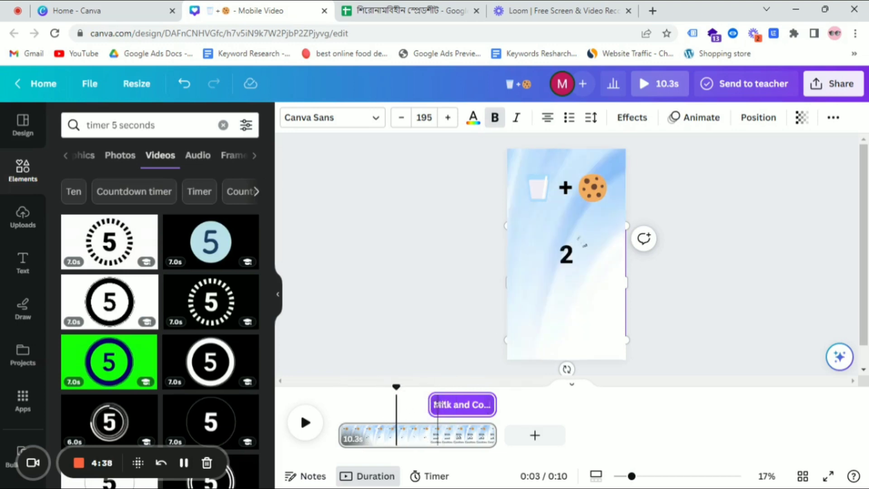
Shorten the countdown video to 6.7 s and move the start of the Milk and Cookies text to the countdown's end
click(562, 262)
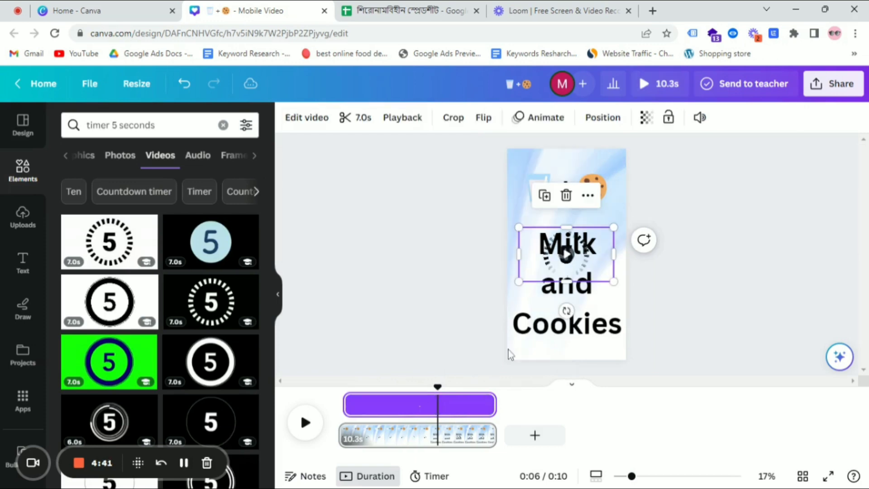
drag(490, 399, 439, 412)
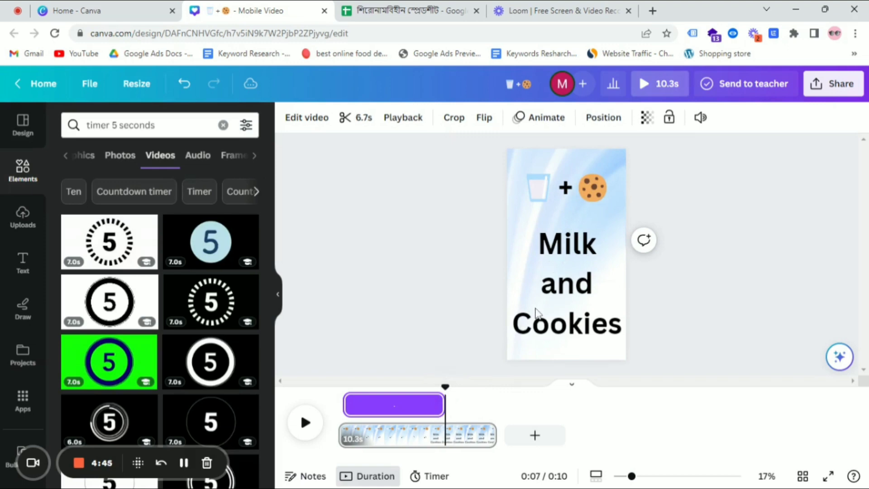
click(536, 312)
drag(432, 410, 446, 409)
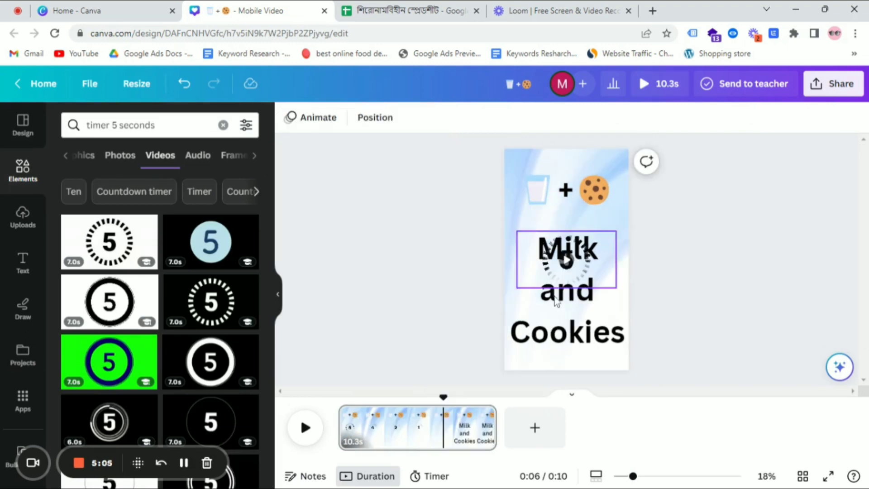
Apply the Burst text animation to the milk and cookie emoji text, animating on both enter and exit
click(565, 192)
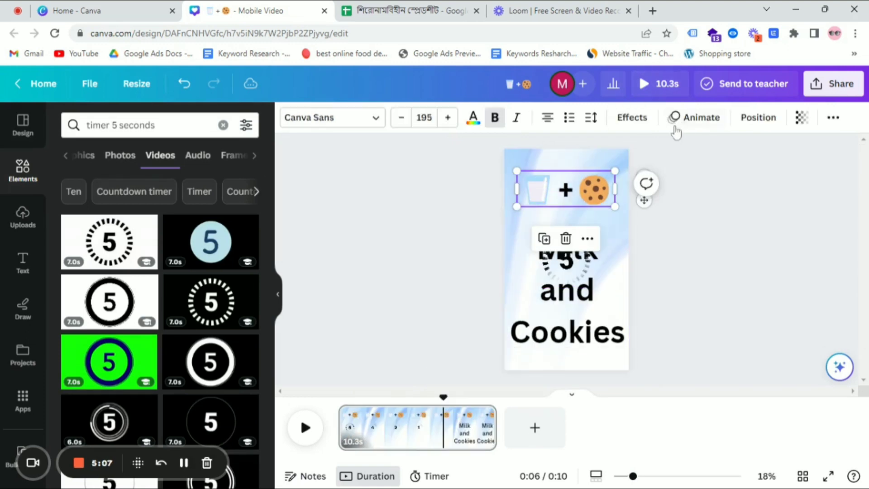
click(684, 119)
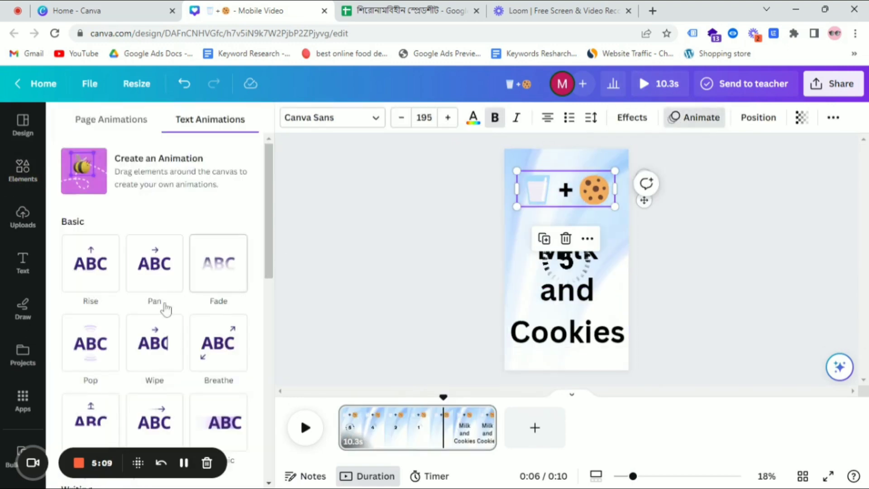
scroll(146, 316, down, 6)
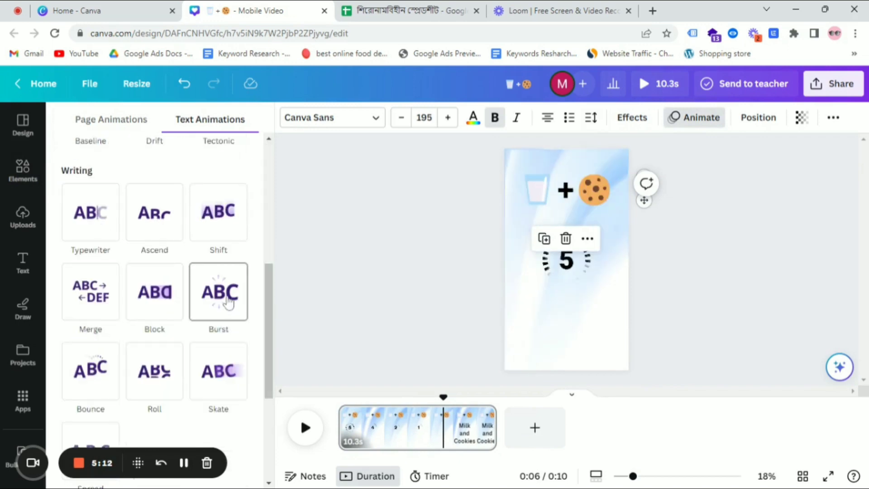
click(230, 302)
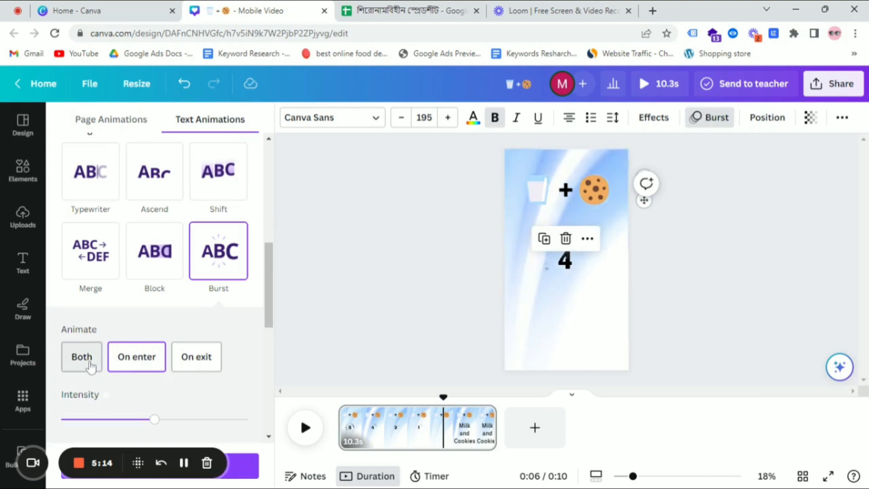
click(89, 361)
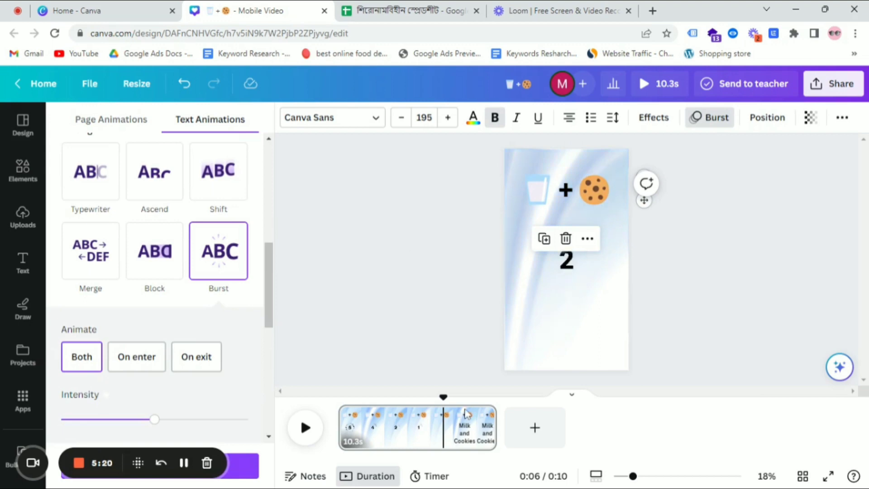
Apply the Burst text animation to the Milk and Cookies answer text
click(571, 305)
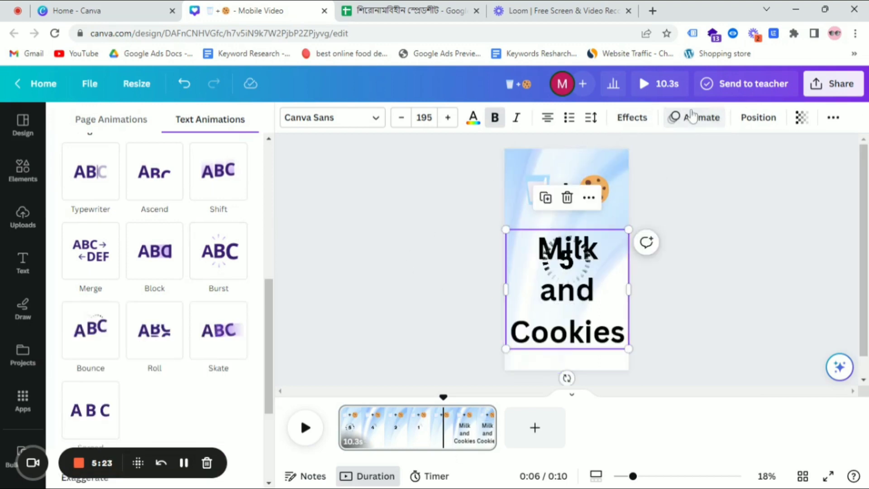
click(694, 117)
click(694, 118)
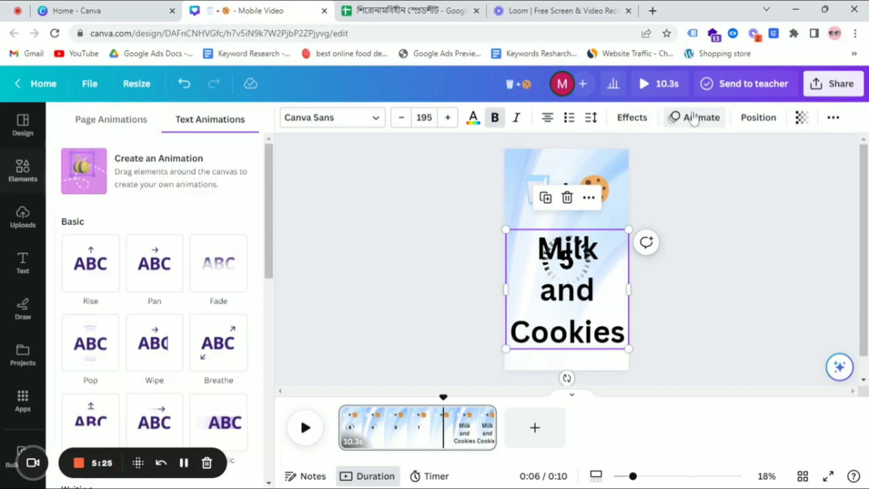
scroll(164, 369, down, 3)
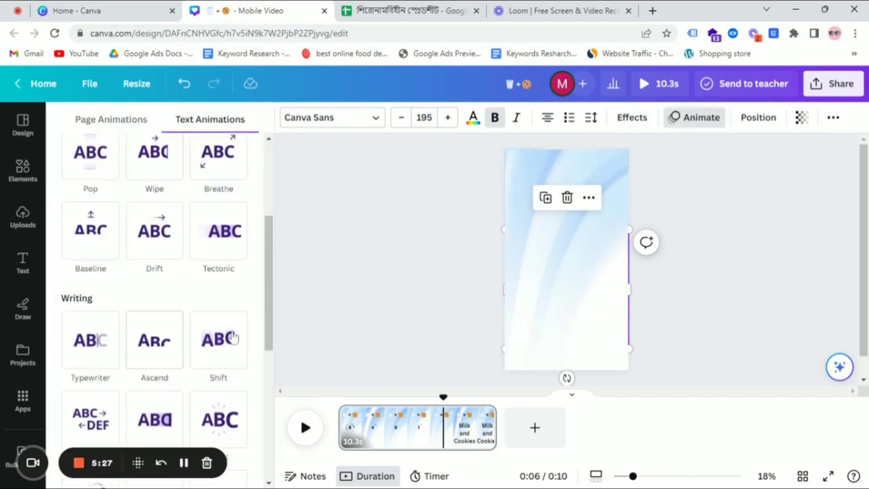
scroll(164, 369, down, 3)
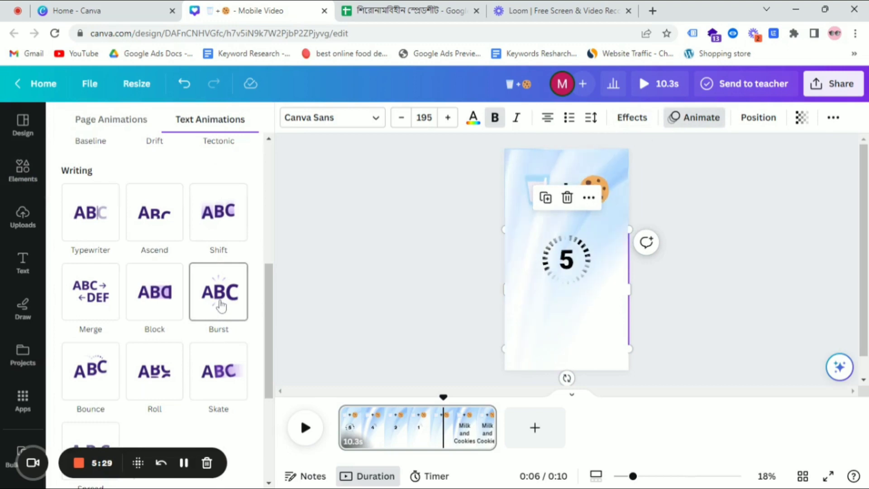
click(220, 307)
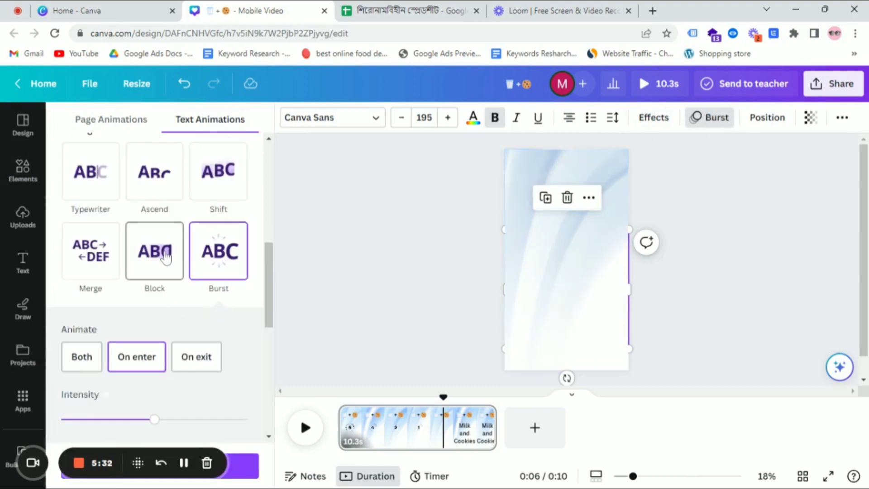
Change the Milk and Cookies answer text's animation to Ascend
scroll(160, 255, up, 1)
scroll(159, 255, up, 1)
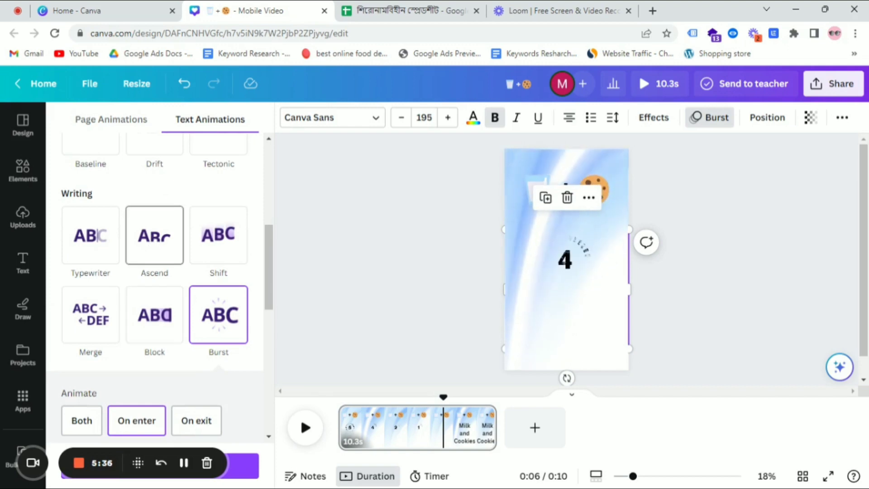
click(154, 239)
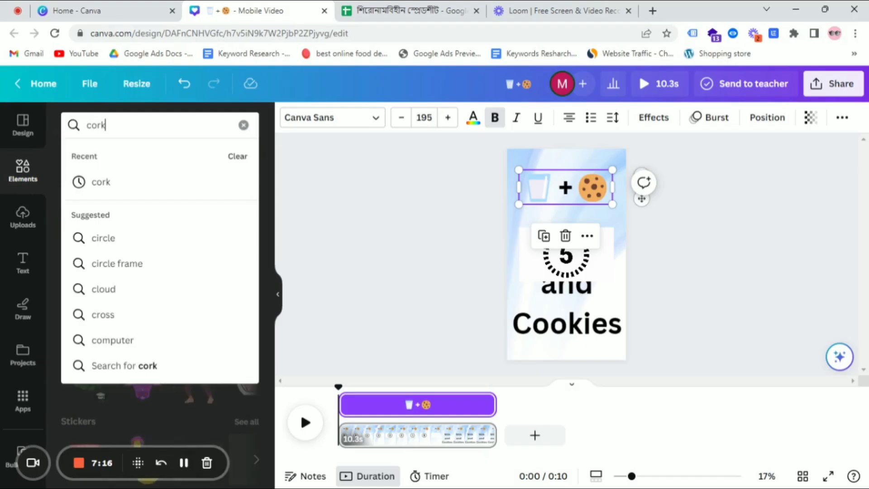
Search the audio elements for cork, preview the sounds and add Champagne Cork 1 at the start of the page
key(Return)
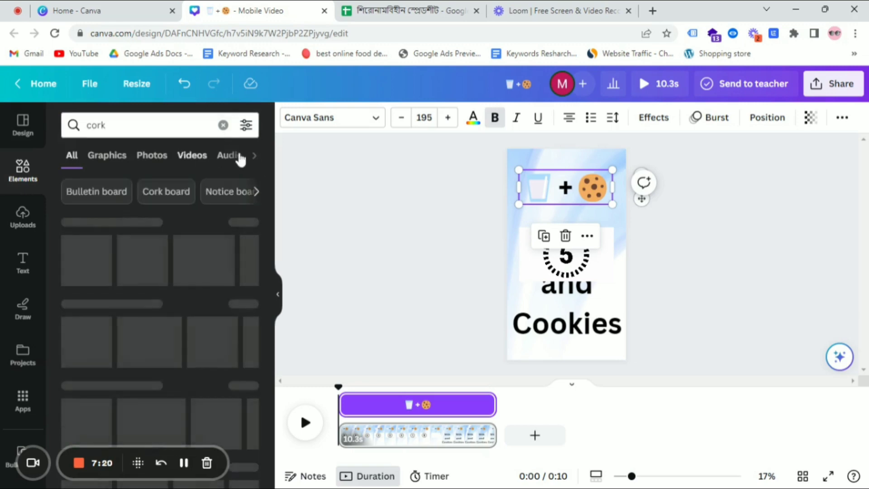
click(233, 159)
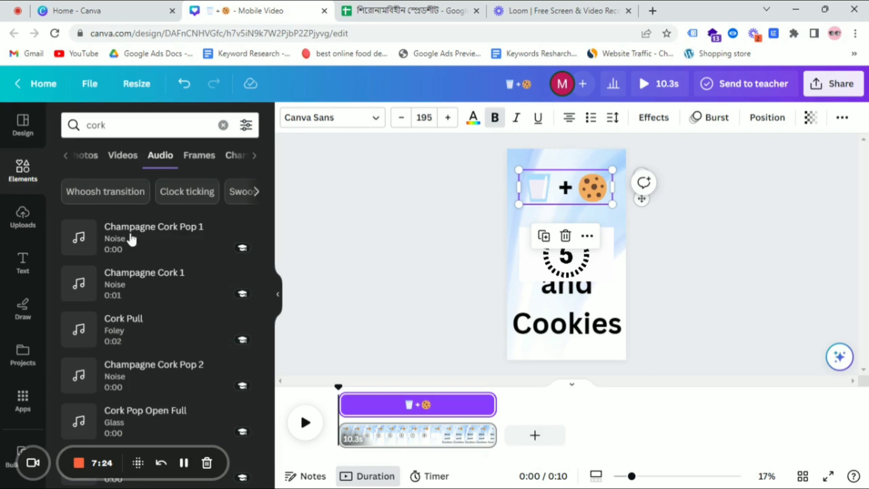
click(78, 237)
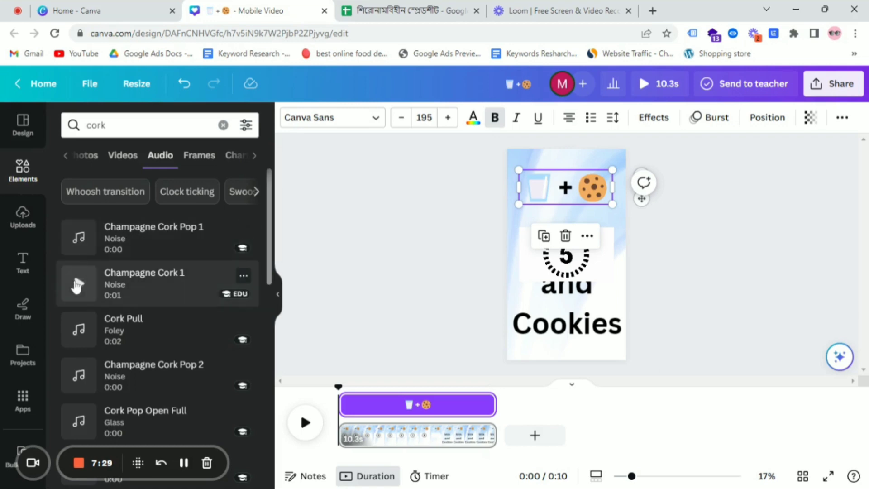
click(77, 285)
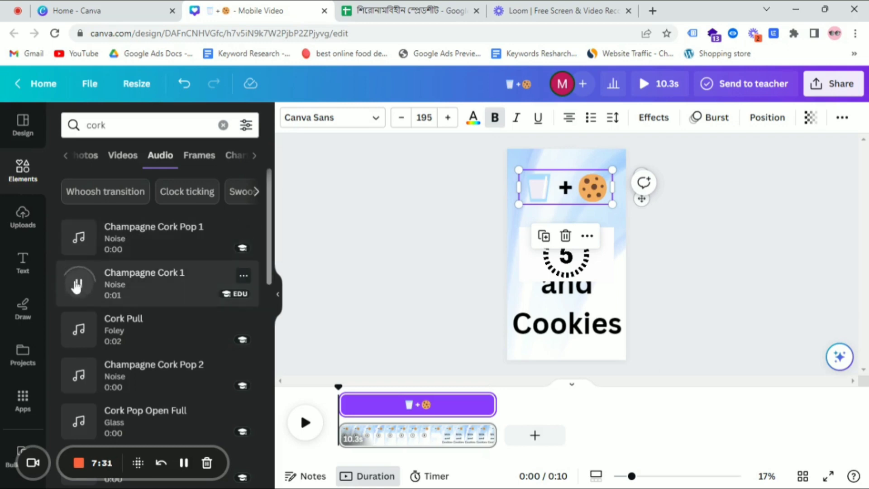
click(131, 296)
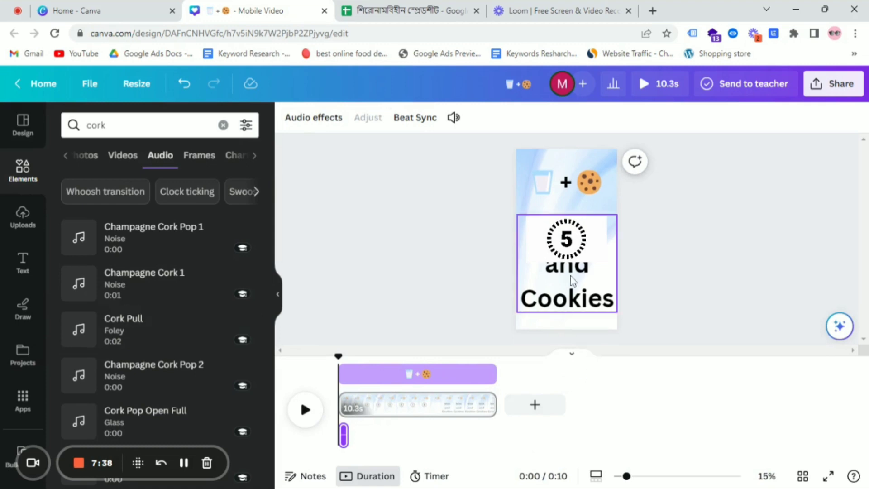
Move the playhead to the start of the countdown video and search the audio elements for timer tick tock
click(569, 246)
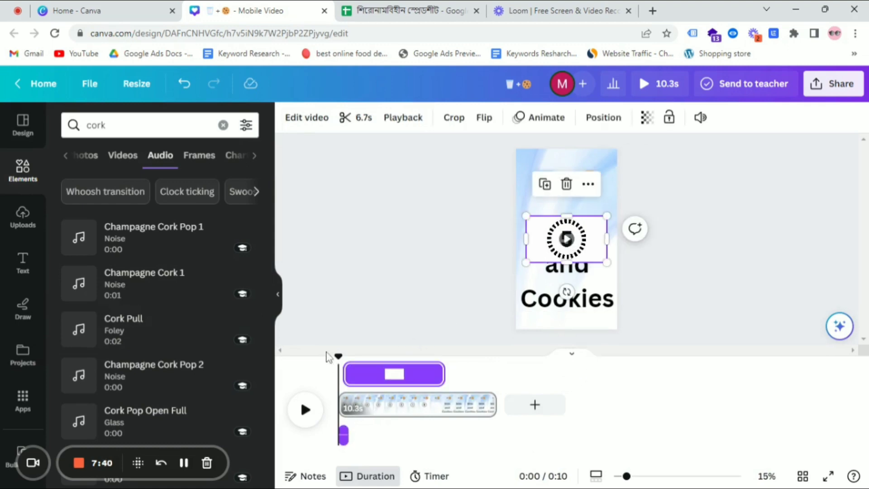
mouse_move(339, 357)
mouse_down()
mouse_move(340, 365)
mouse_move(343, 358)
mouse_up()
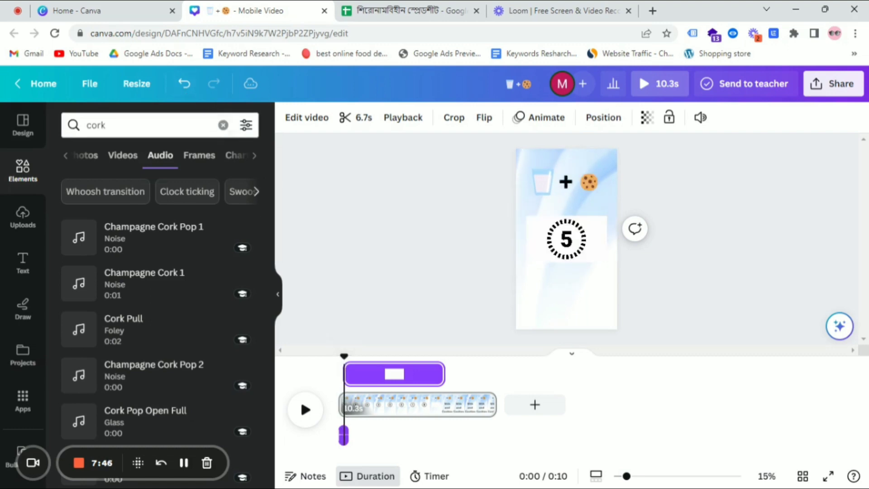
click(223, 130)
click(223, 126)
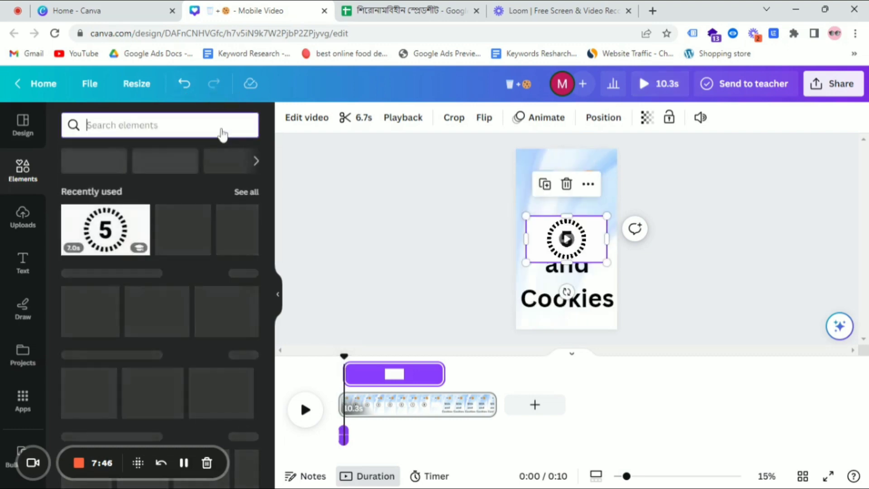
text(tij)
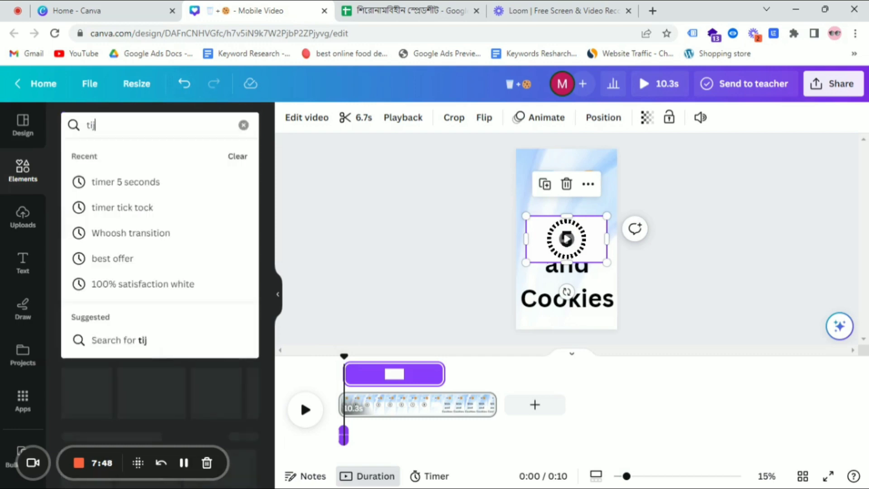
key(BackSpace)
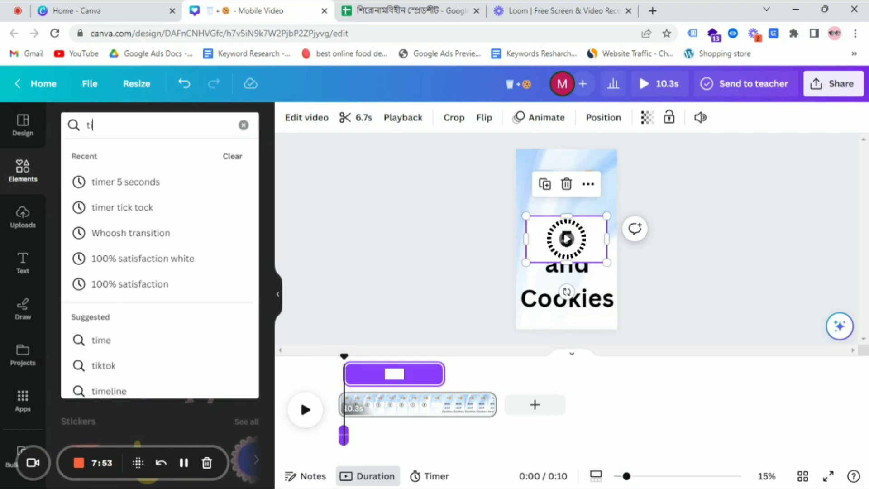
click(161, 215)
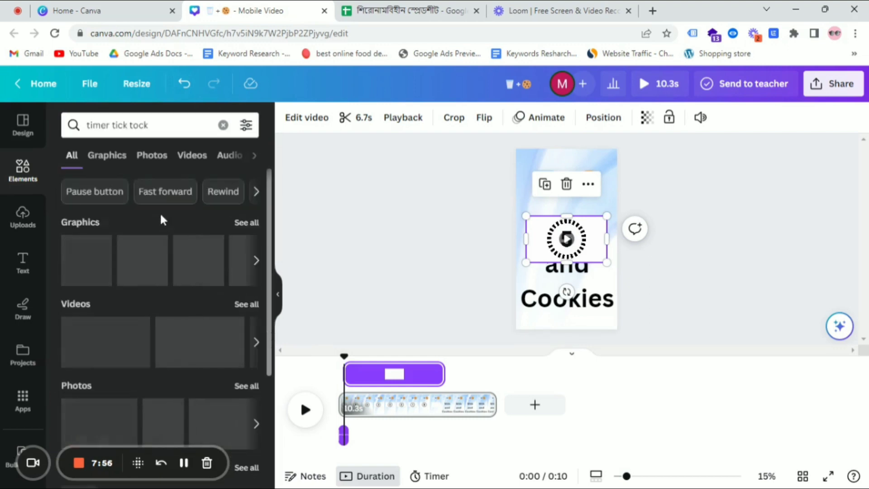
click(222, 159)
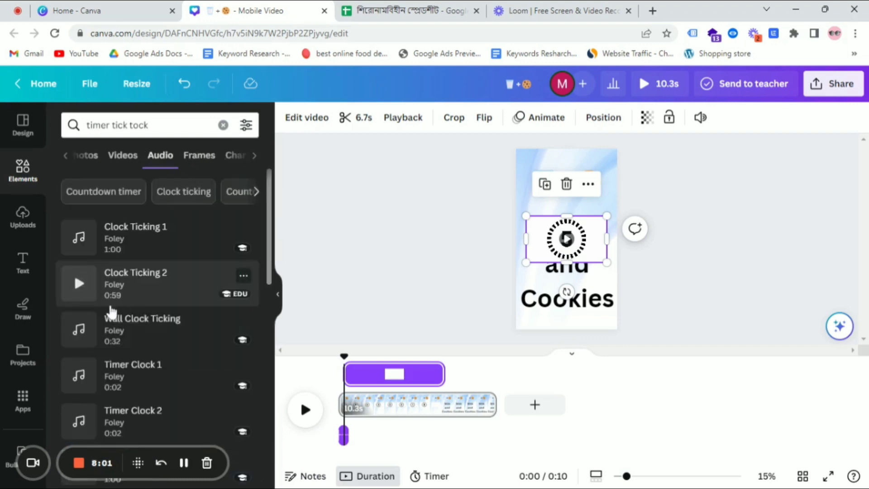
Preview the Clock Ticking 2 sound and add it at the countdown's start
click(78, 285)
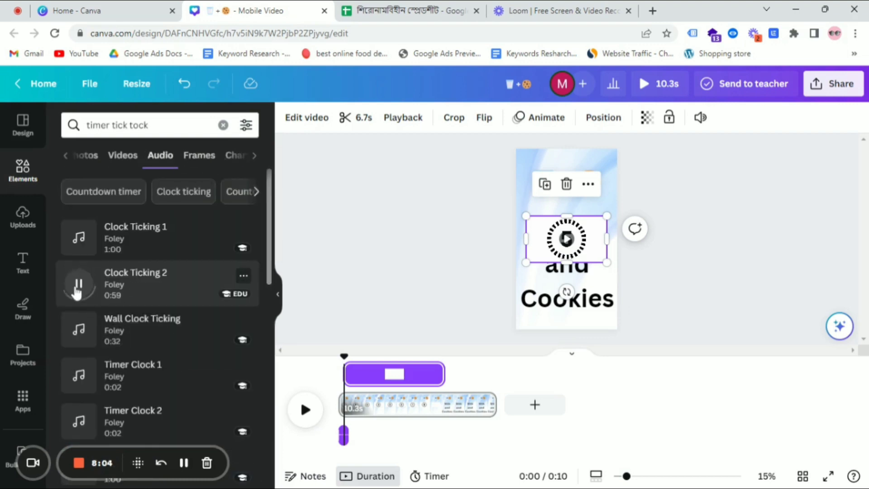
click(131, 289)
click(77, 285)
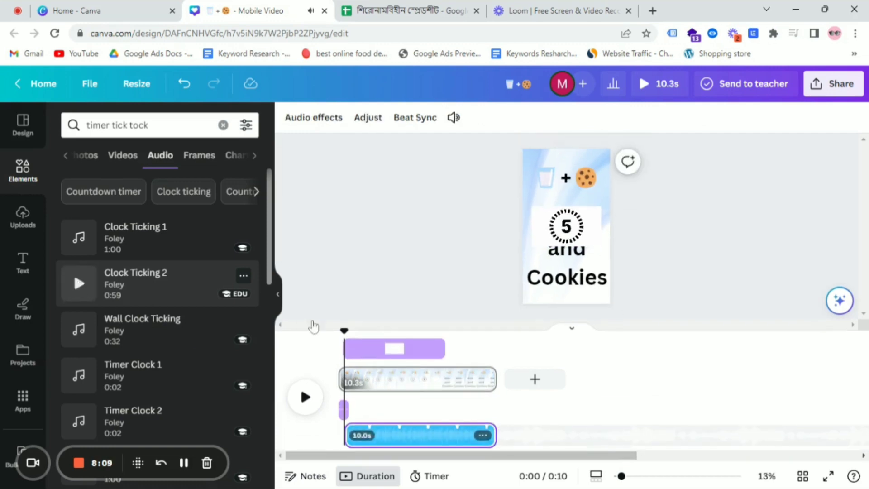
Trim the Clock Ticking 2 audio so it ends together with the countdown video
drag(344, 333, 450, 362)
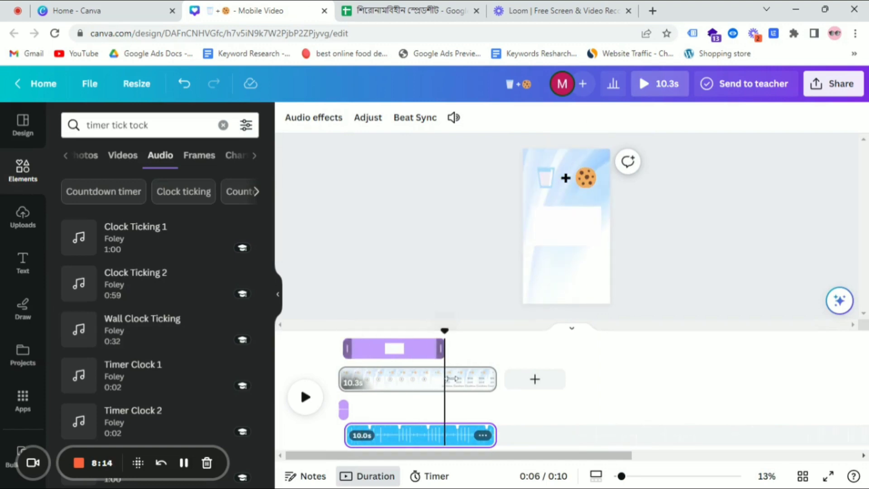
drag(494, 435, 444, 438)
click(493, 412)
Search the audio elements for logo ascend and add PREL Logo Ascend 8 at the start of the Milk and Cookies text
click(563, 258)
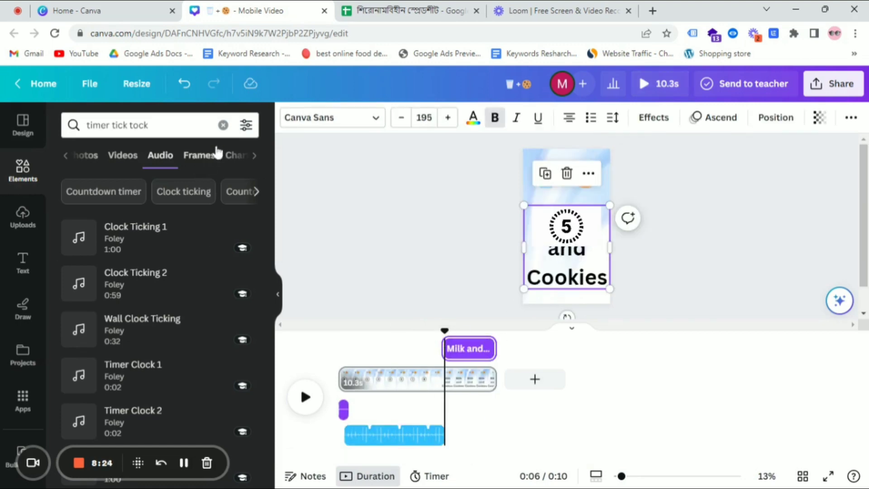
click(223, 125)
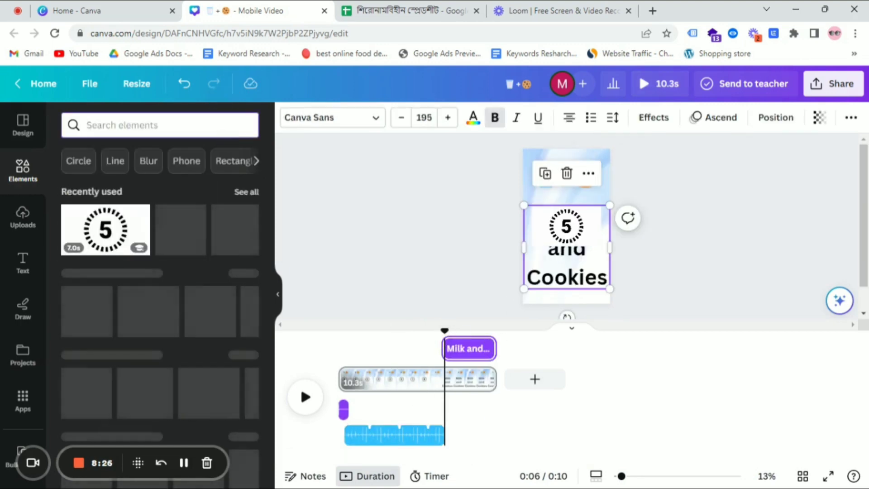
text(Log)
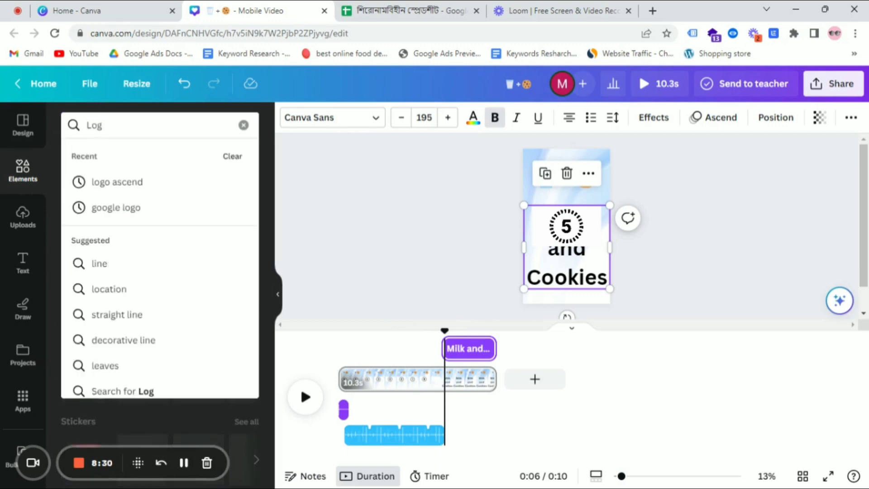
click(159, 186)
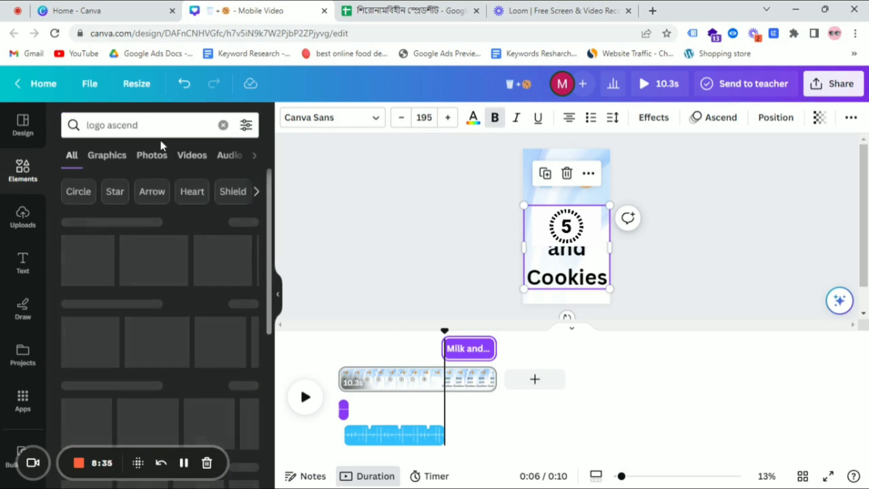
click(144, 157)
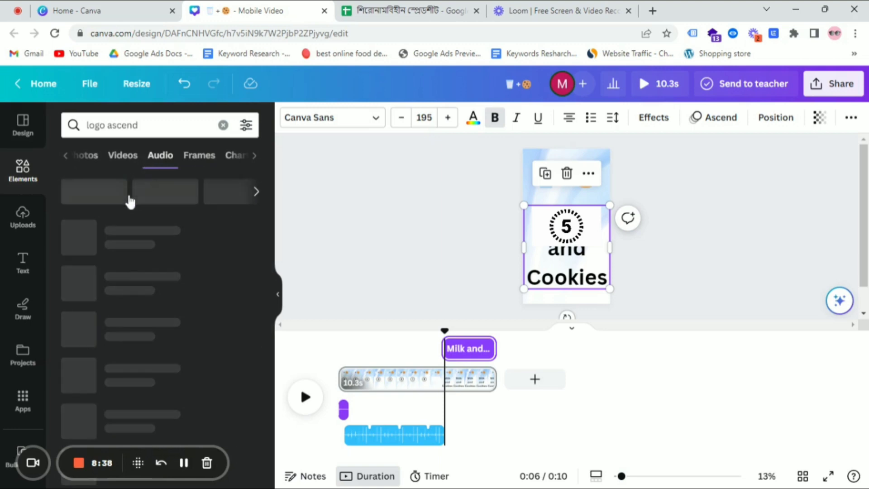
click(81, 238)
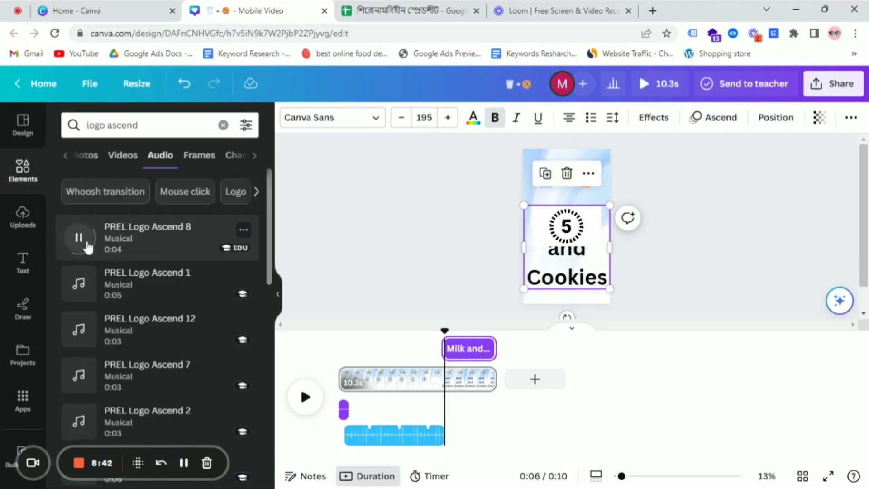
click(133, 232)
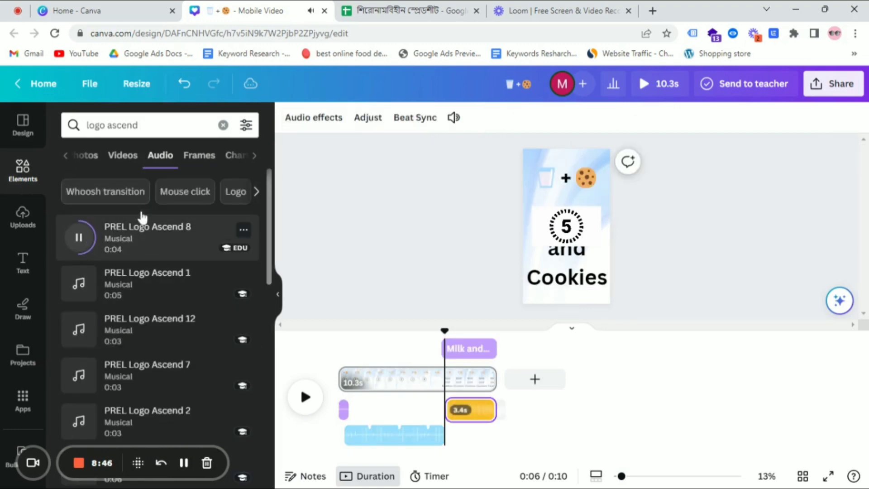
Play the video from the beginning and check the timing of the countdown, answer and sounds
click(398, 379)
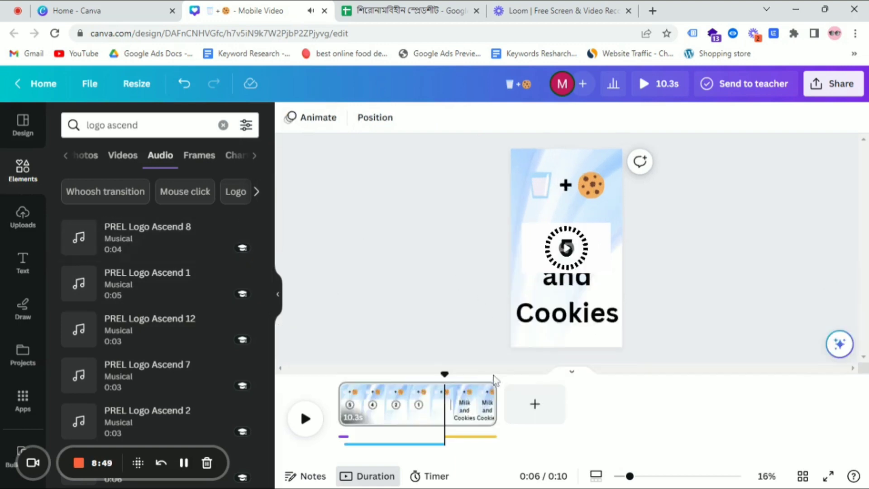
drag(443, 378, 340, 378)
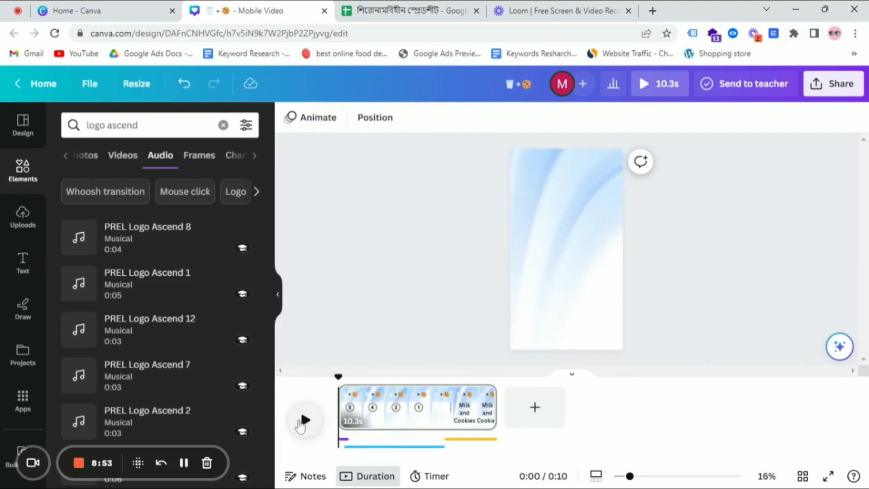
click(303, 421)
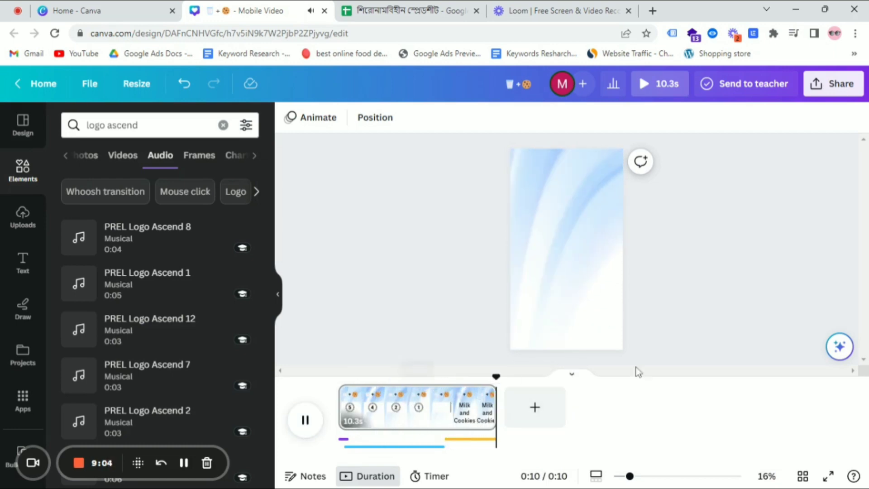
click(403, 400)
click(446, 392)
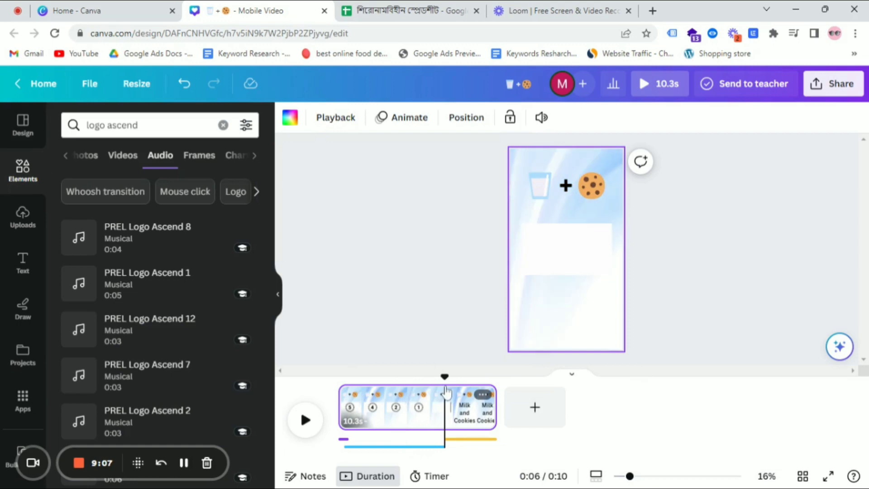
drag(414, 399, 539, 405)
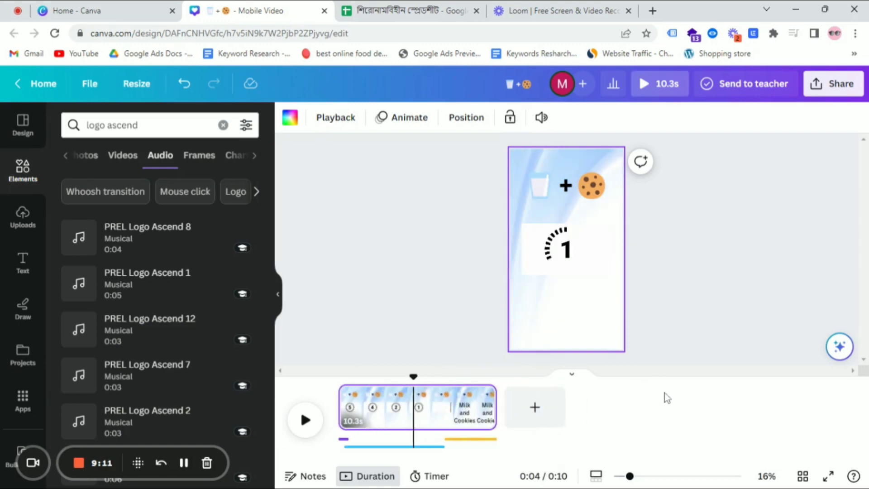
Delete the emoji text, countdown video and Milk and Cookies text from the page, keeping the background and audio
drag(413, 376, 359, 377)
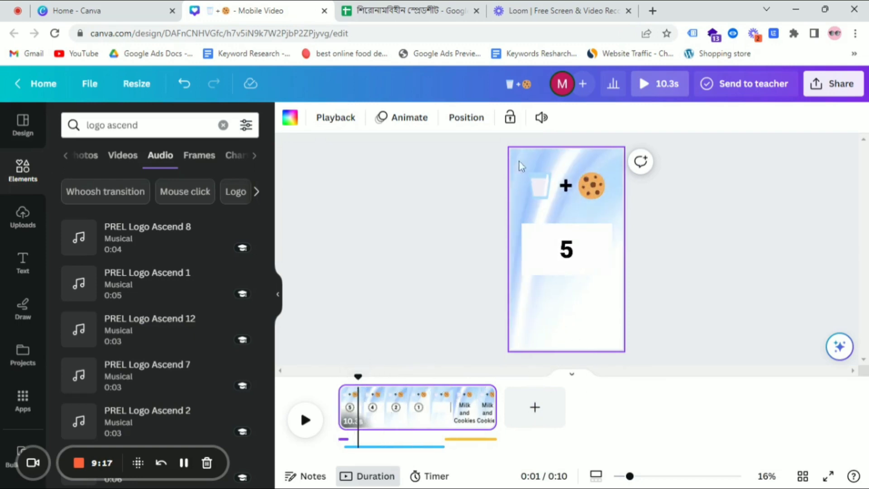
drag(519, 152, 621, 340)
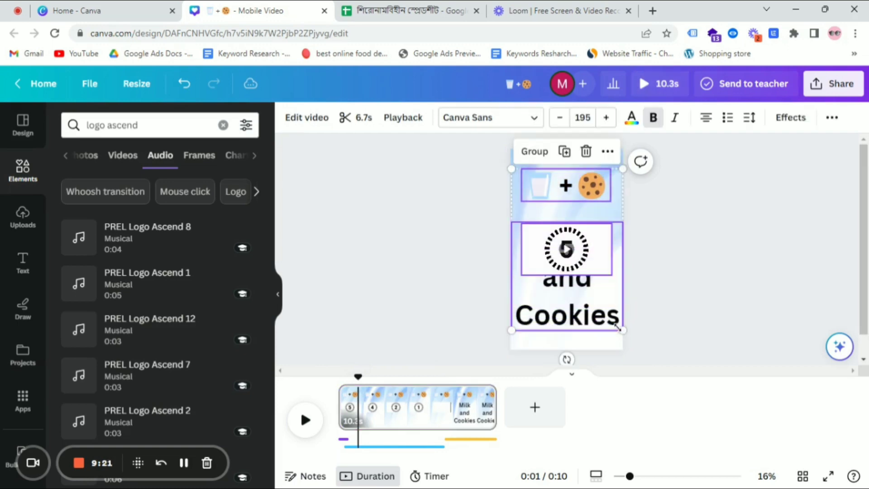
click(587, 151)
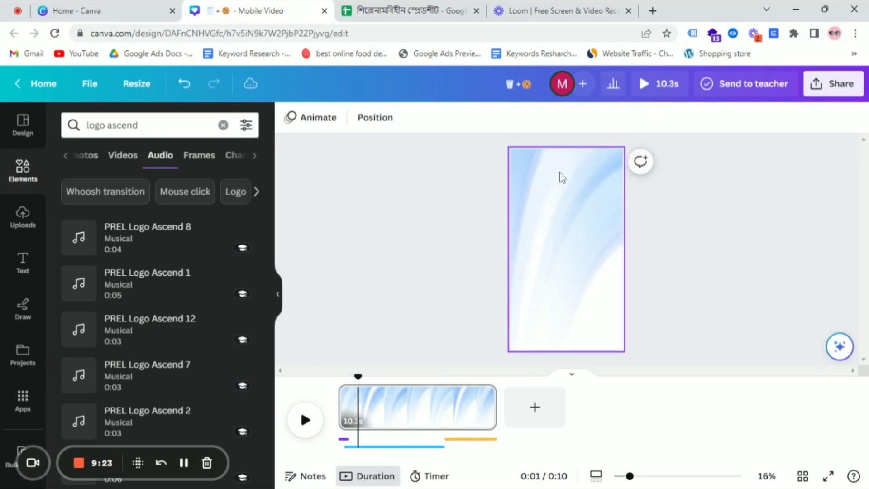
Download the background page as an MP4 video in 1080p (HD) quality
click(833, 84)
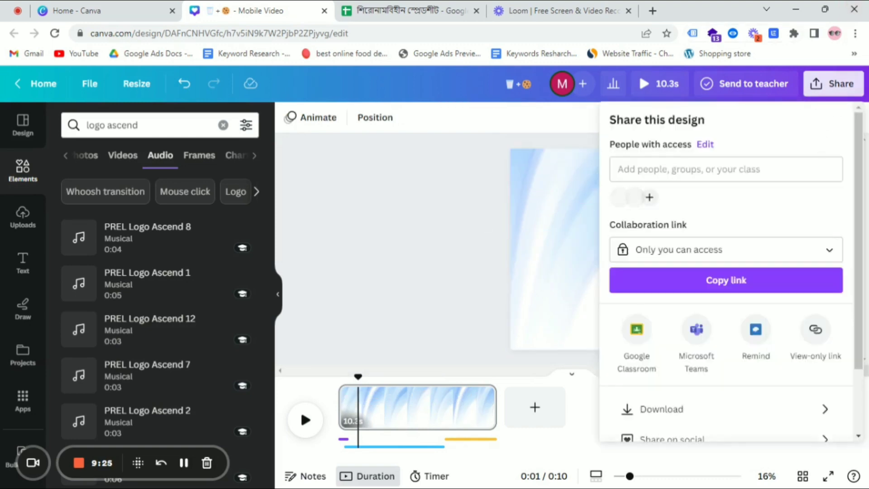
scroll(714, 353, down, 2)
click(624, 326)
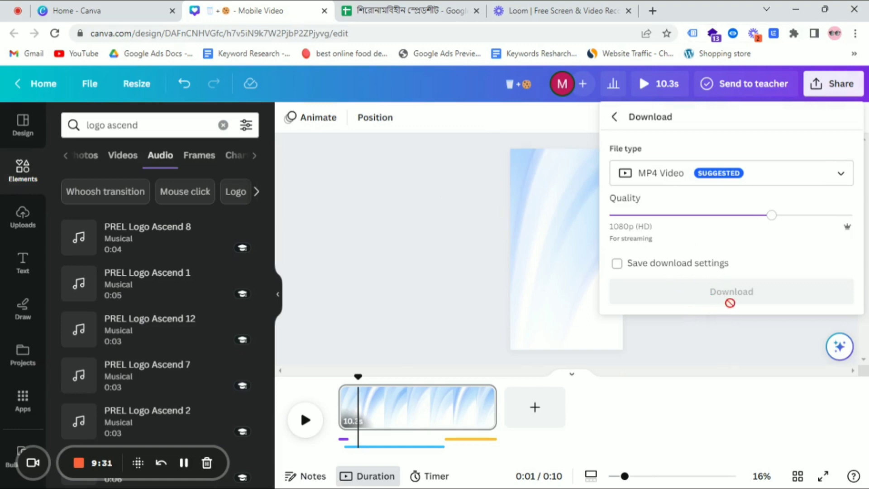
click(717, 310)
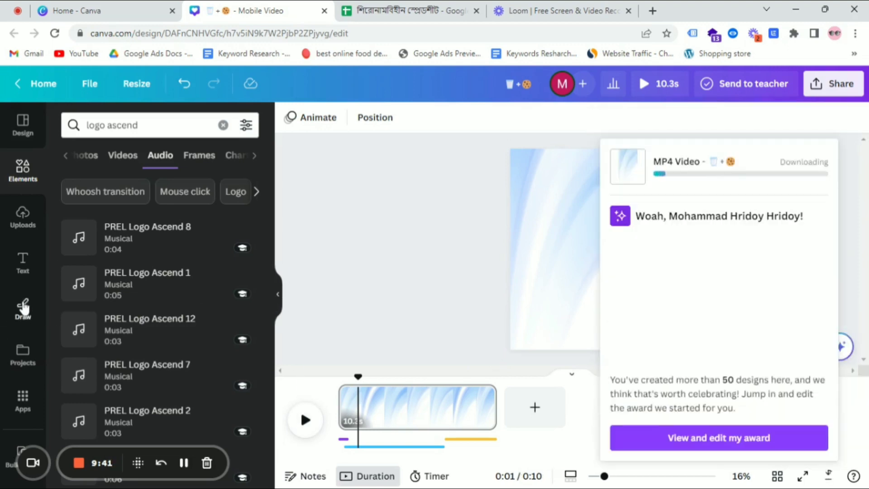
Delete all three audio clips from the timeline, leaving the emoji text, countdown and answer on the page
click(21, 228)
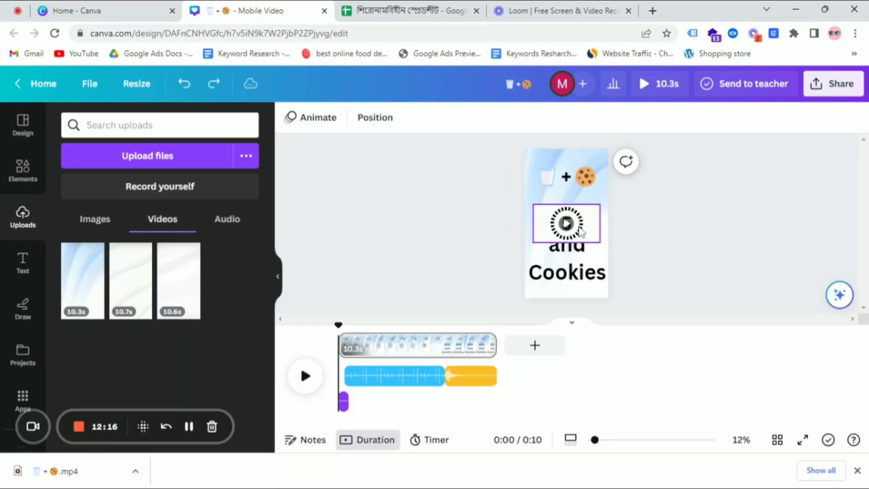
click(366, 375)
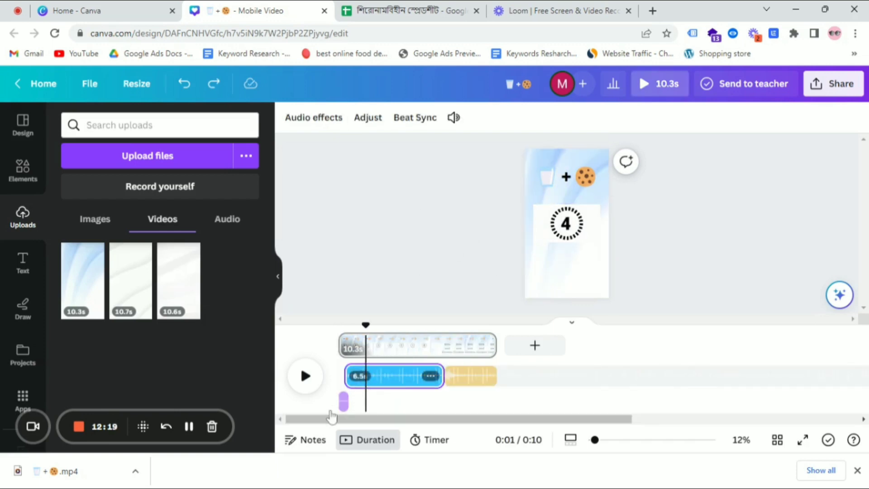
key(Delete)
click(342, 404)
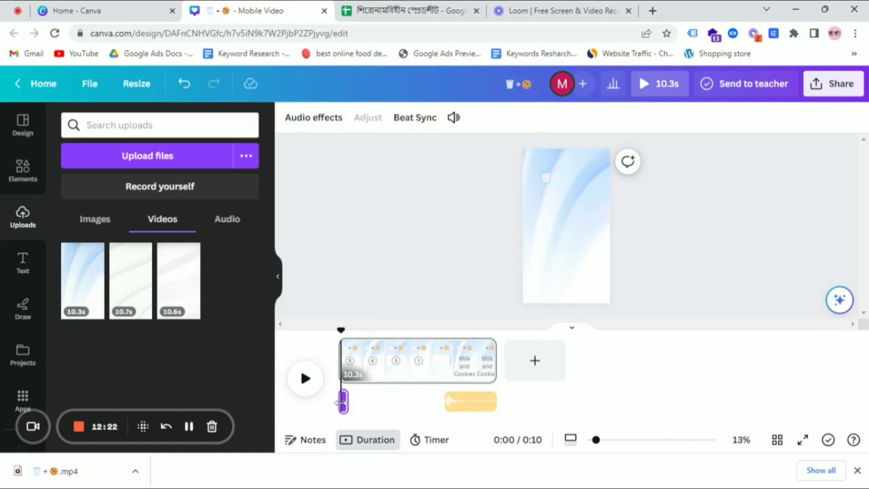
key(Delete)
click(481, 409)
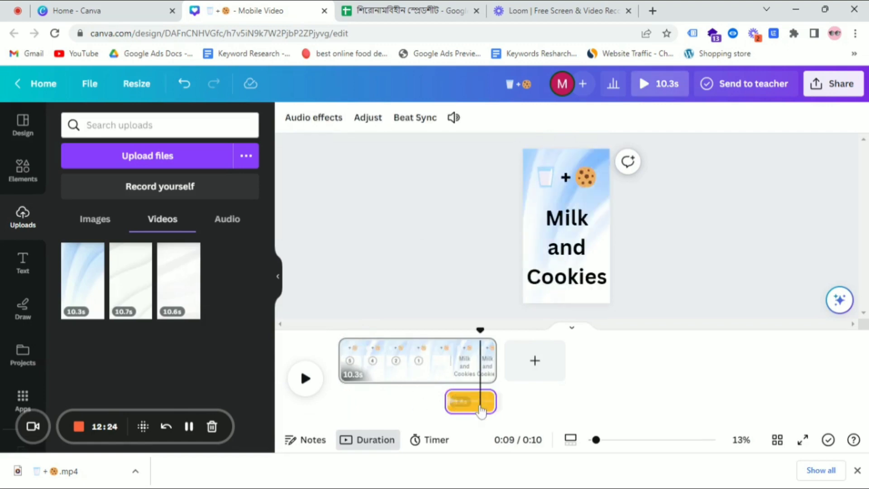
key(Delete)
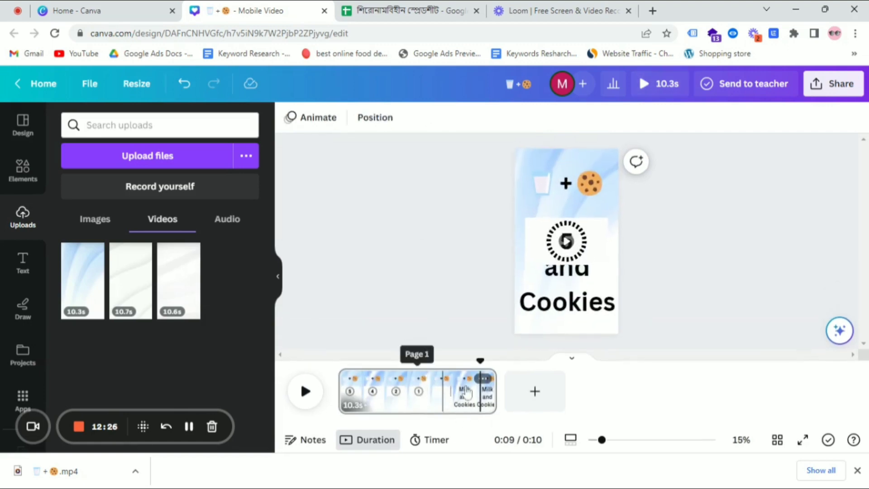
Place the uploaded 10.3-second blue video as the page background from the start of the timeline and play it to check
drag(481, 360, 339, 361)
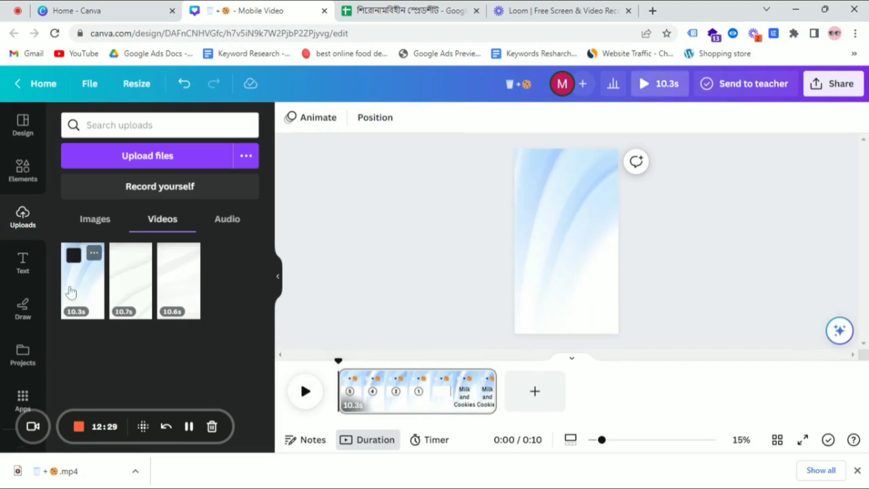
drag(69, 287, 567, 241)
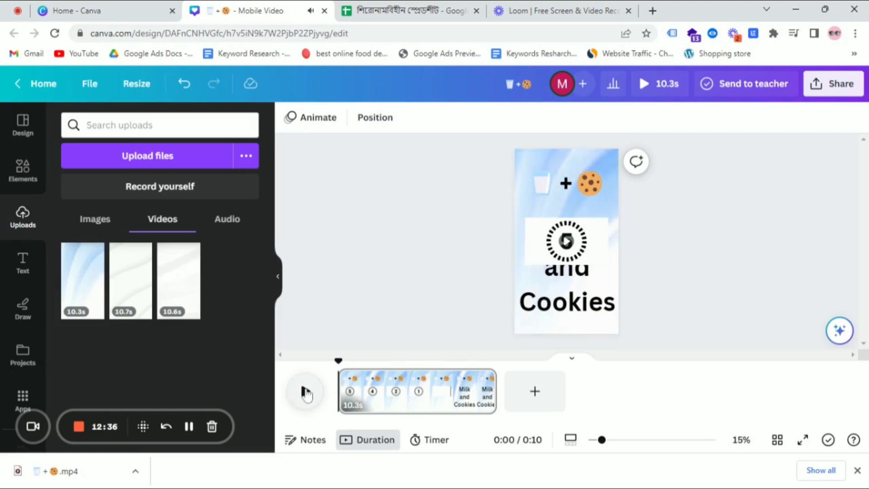
click(306, 392)
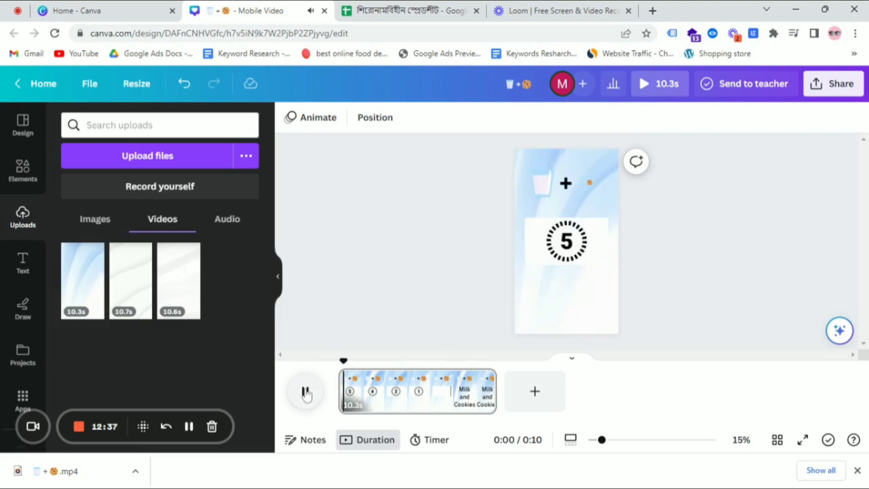
click(306, 392)
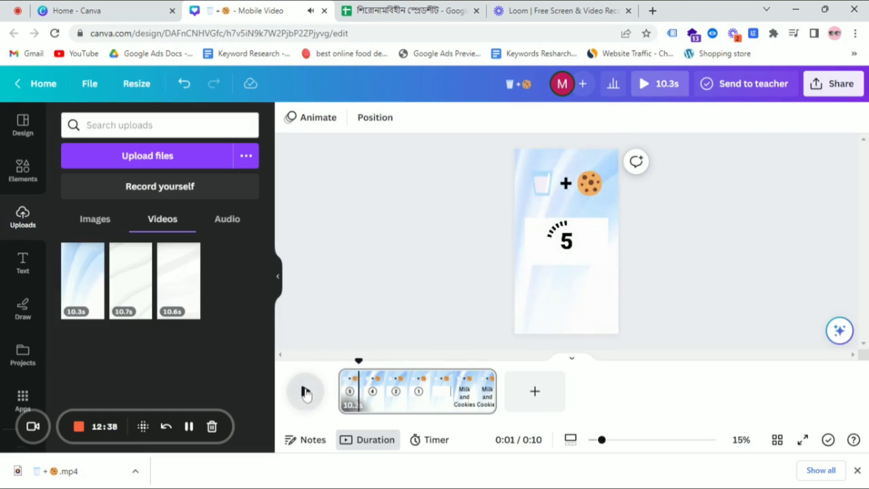
click(343, 378)
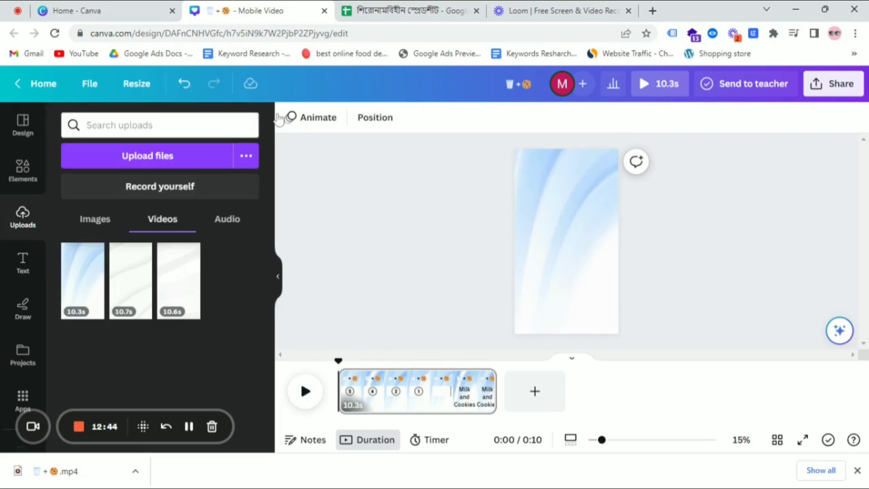
Search the Canva apps for bulk to find the Bulk create app
scroll(2, 299, down, 1)
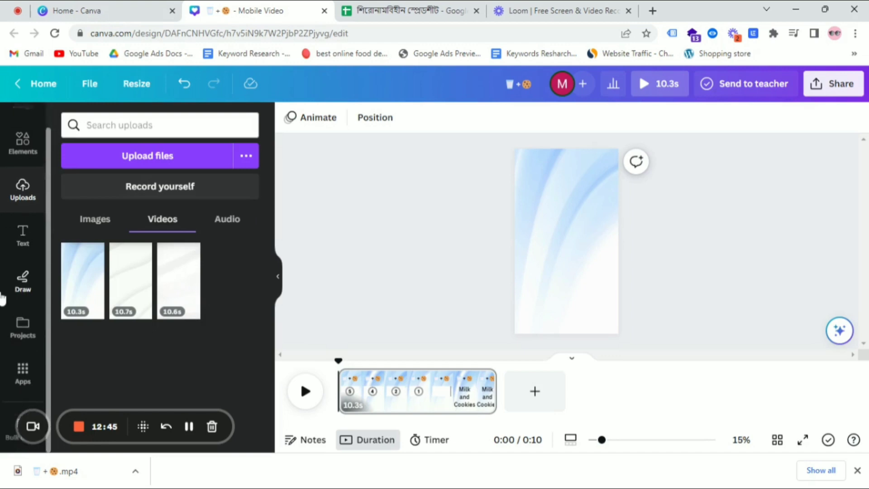
click(14, 375)
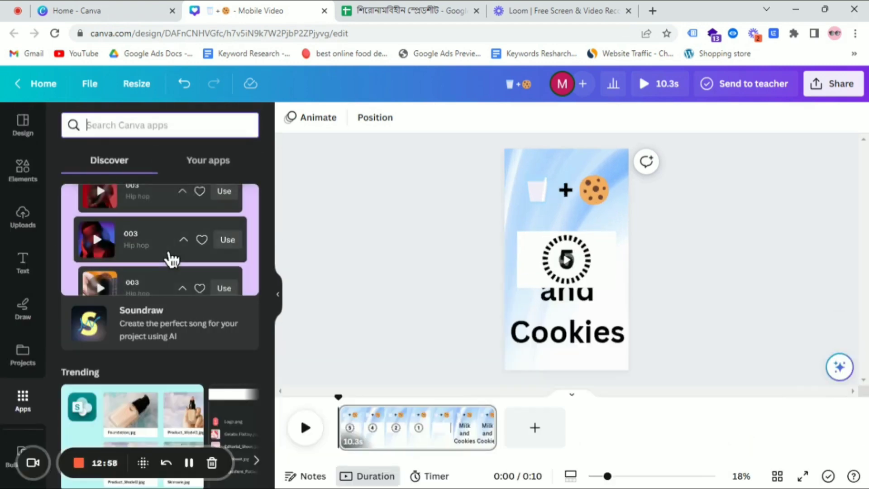
text(bulk)
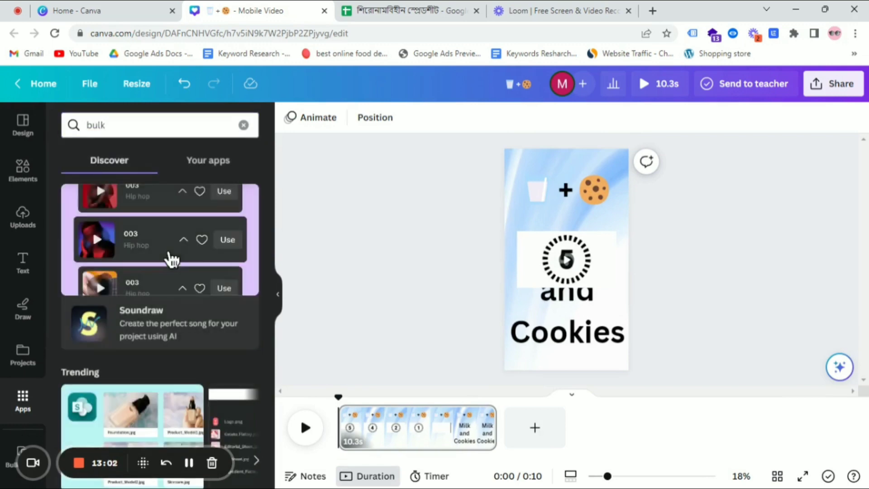
key(Return)
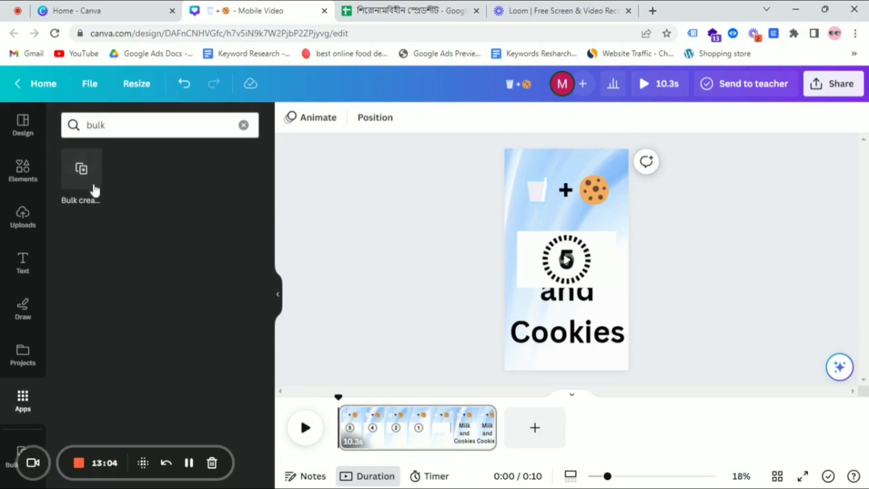
Switch to Google Sheets and copy the whole Emoji Combination and Drink table, range A1:C40
click(411, 5)
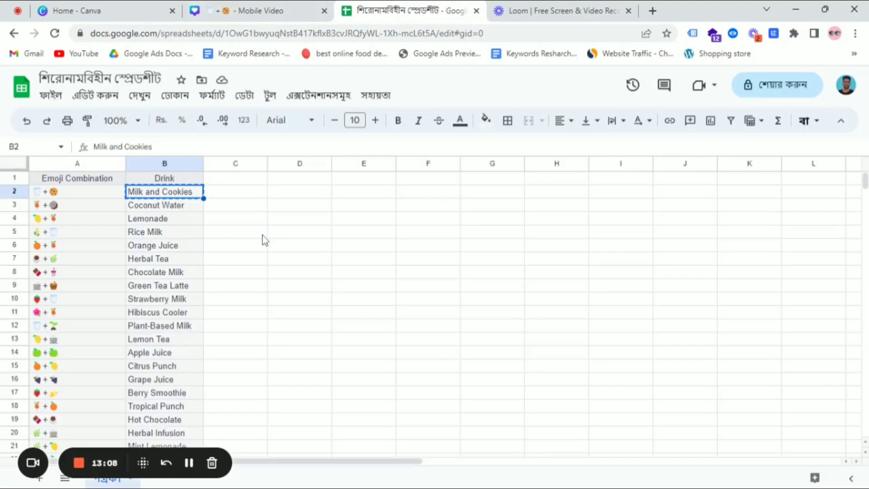
click(220, 232)
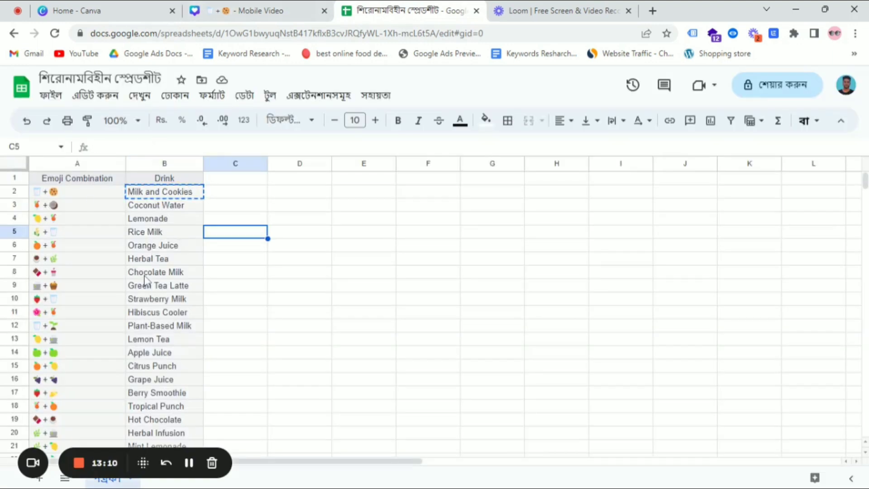
key(ctrl+a)
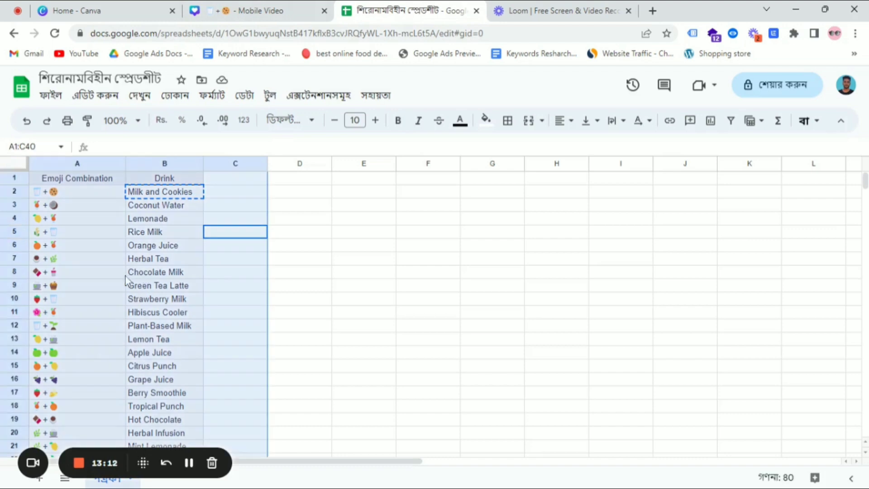
scroll(125, 277, down, 6)
right_click(116, 236)
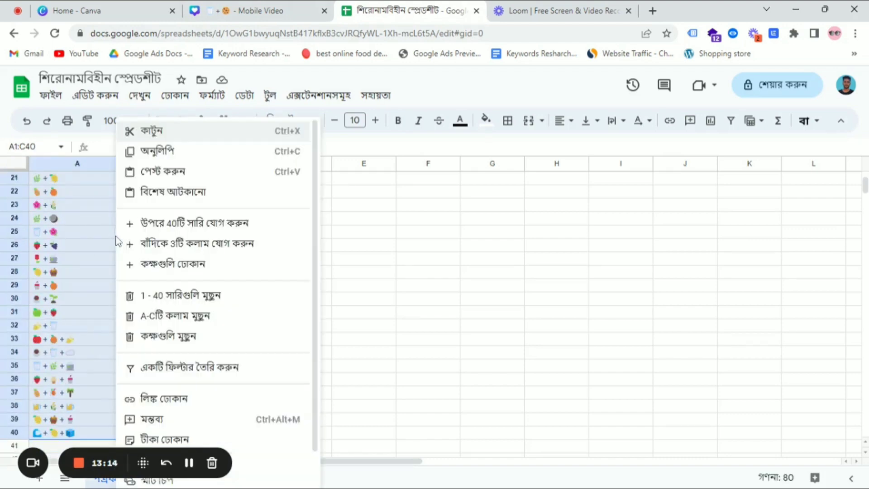
click(173, 156)
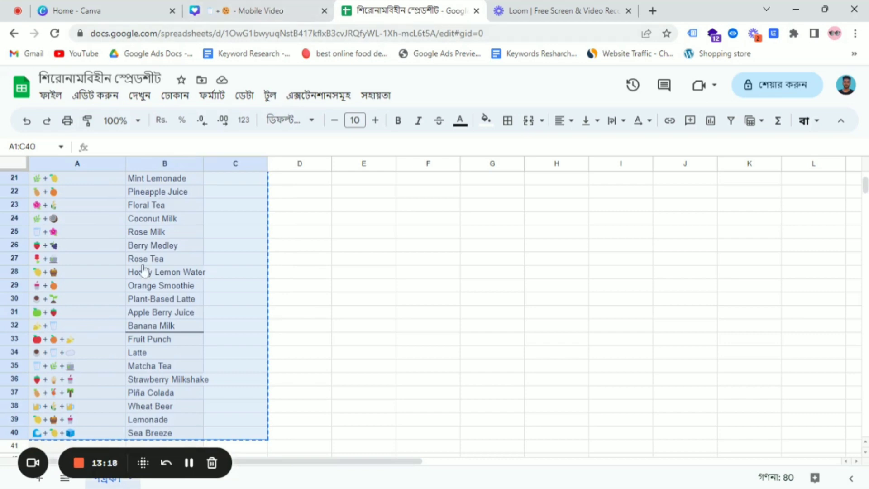
scroll(145, 248, down, 1)
scroll(134, 289, down, 1)
scroll(136, 224, up, 3)
Return to the Canva design, open Bulk create with manual data entry and clear the default table
click(254, 10)
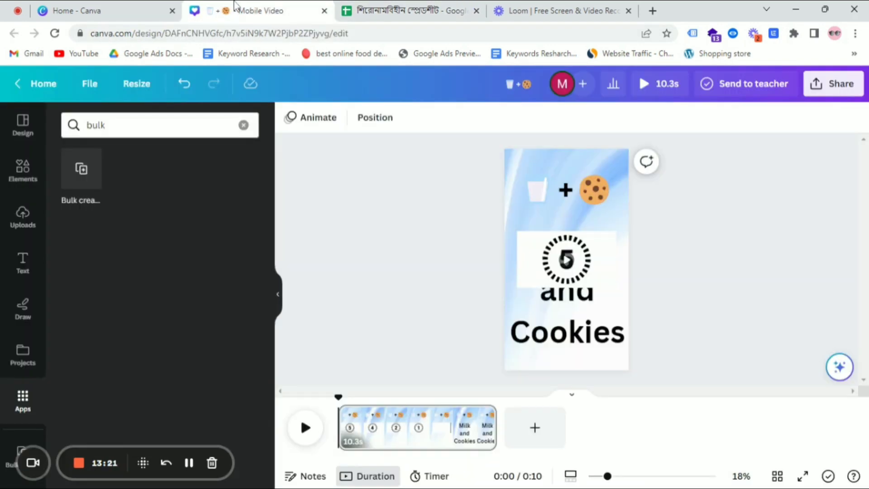
click(74, 184)
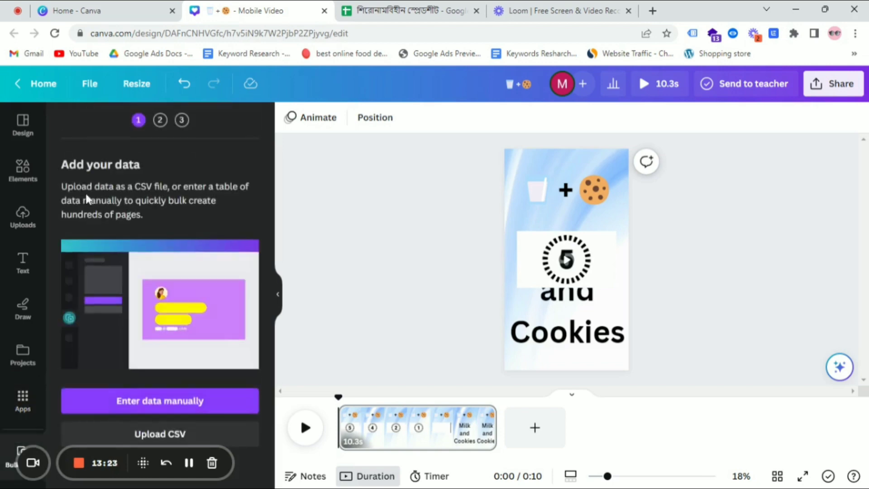
click(161, 402)
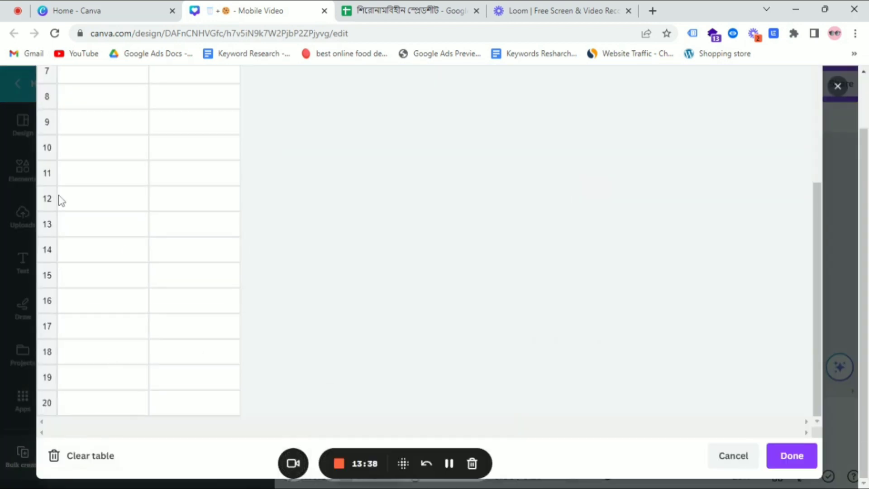
click(82, 468)
Paste the copied emoji and drink table into the Bulk create data, look through the rows and accept the data
scroll(156, 262, up, 2)
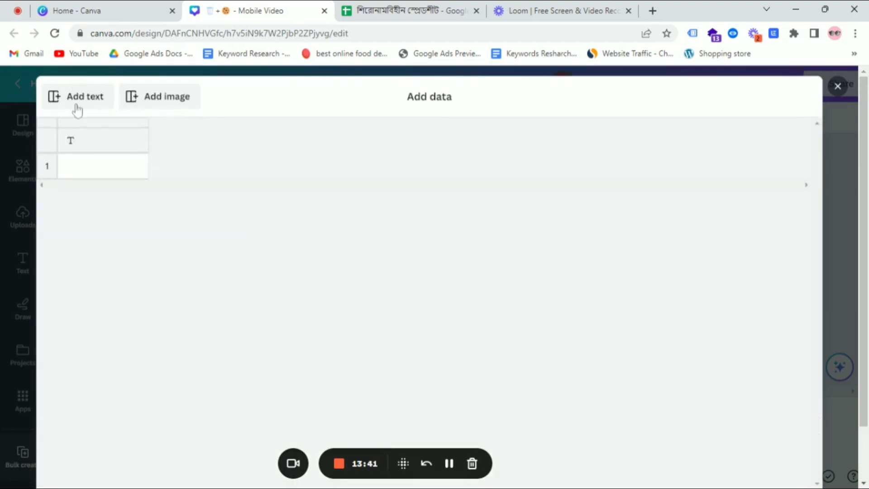
click(99, 147)
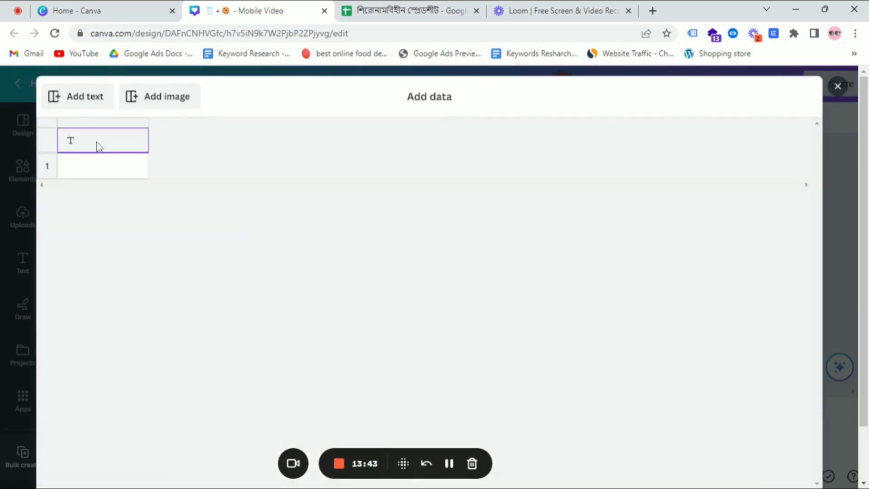
right_click(99, 147)
click(161, 185)
scroll(254, 199, down, 15)
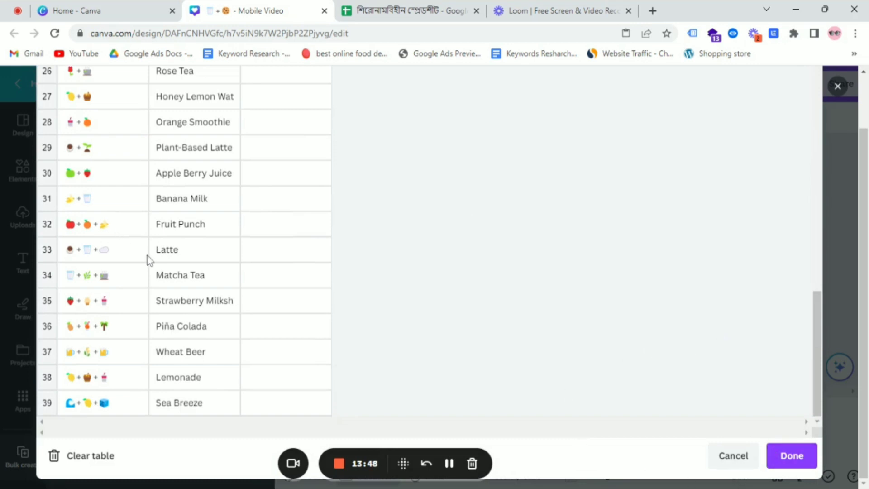
scroll(211, 288, up, 15)
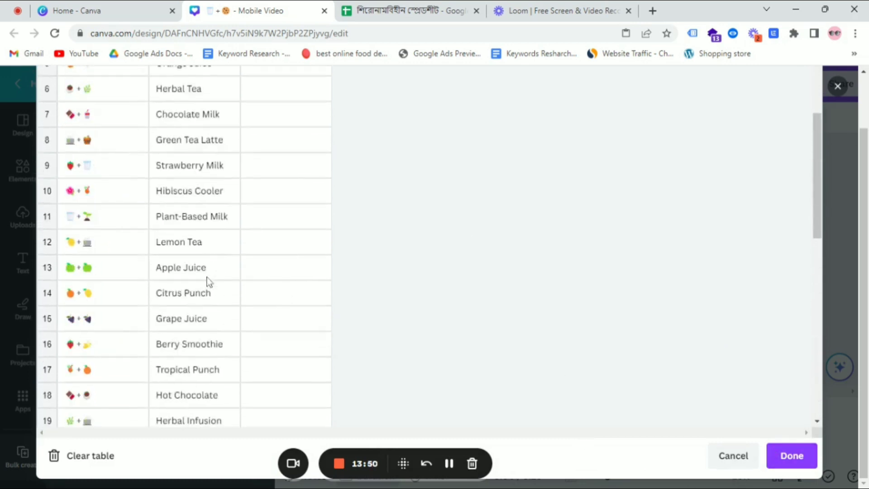
scroll(211, 285, down, 10)
scroll(211, 285, down, 5)
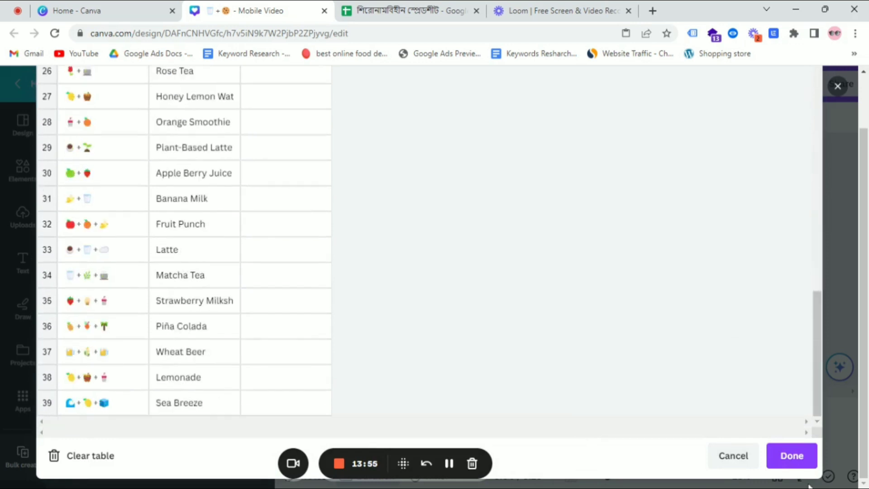
click(790, 455)
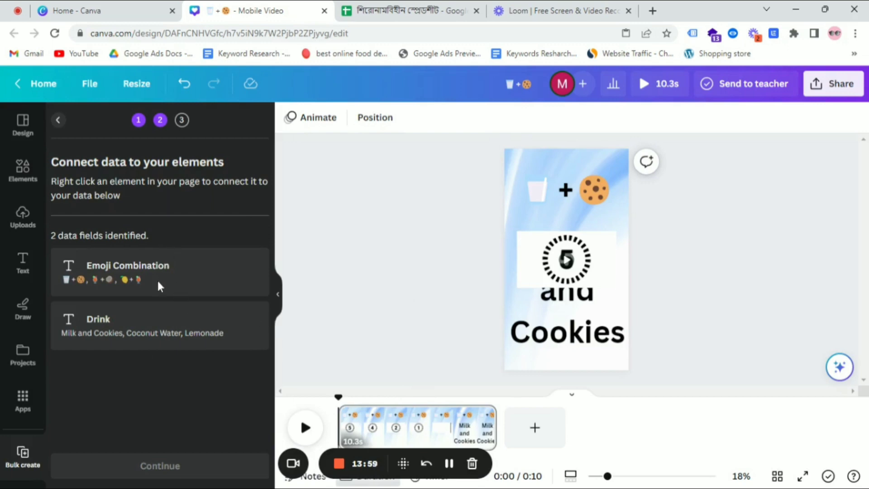
Connect the emoji text on the page to the Emoji Combination data field
click(601, 188)
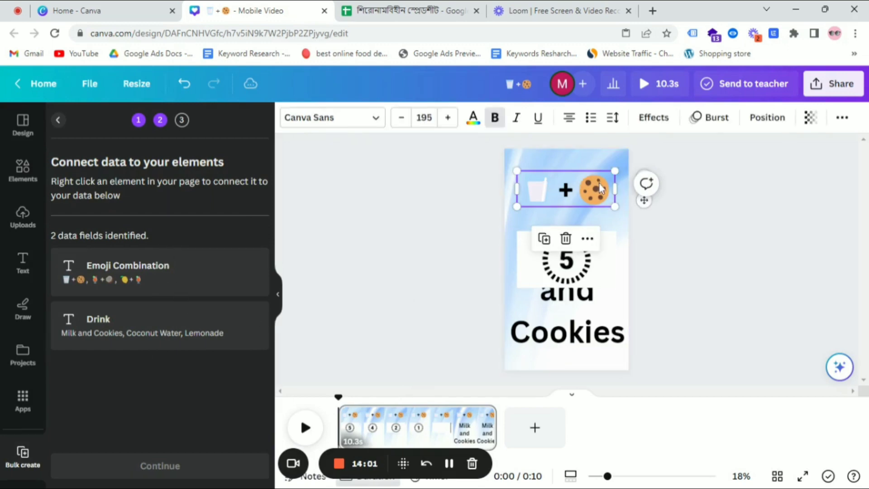
click(587, 239)
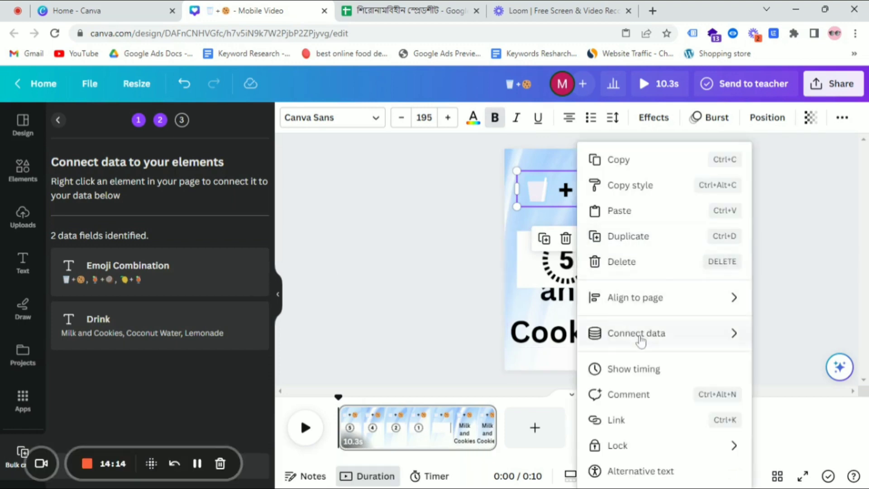
mouse_move(641, 343)
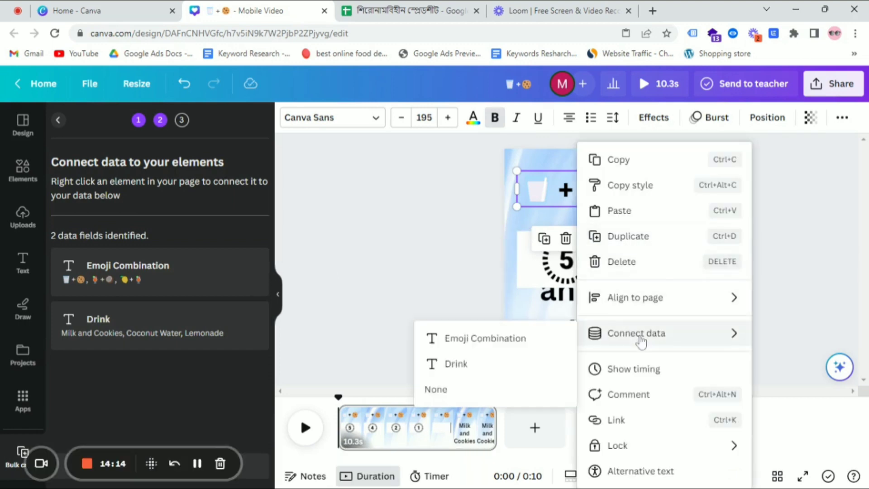
click(480, 338)
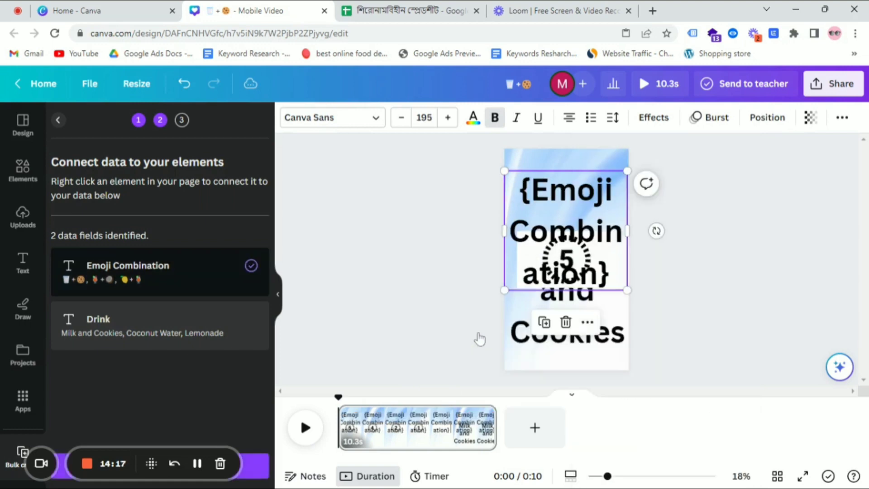
click(446, 322)
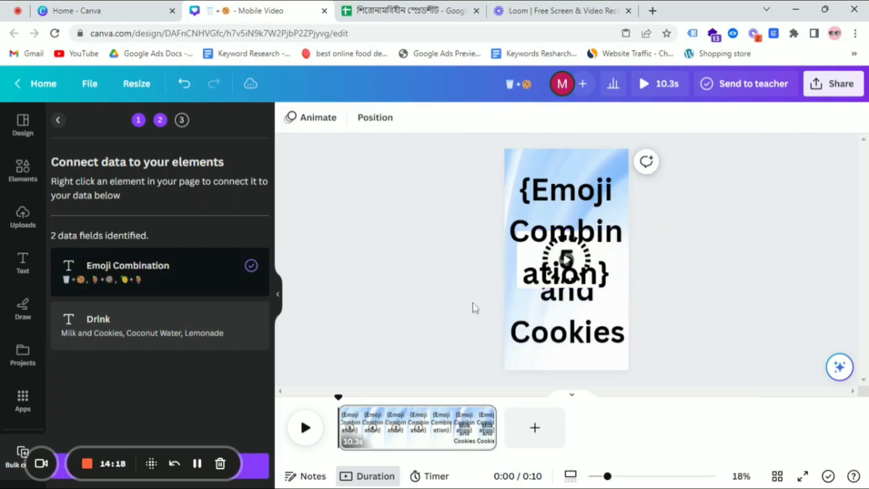
Connect the Milk and Cookies answer text on the page to the Drink data field
click(564, 334)
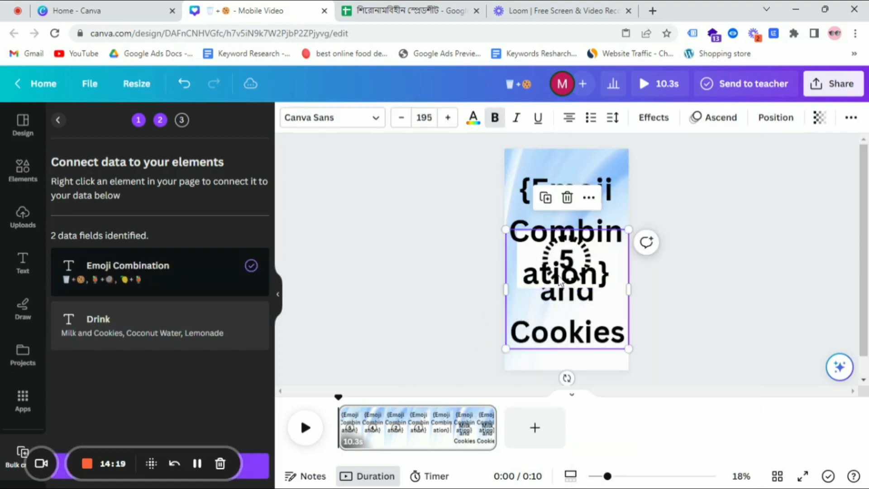
click(589, 198)
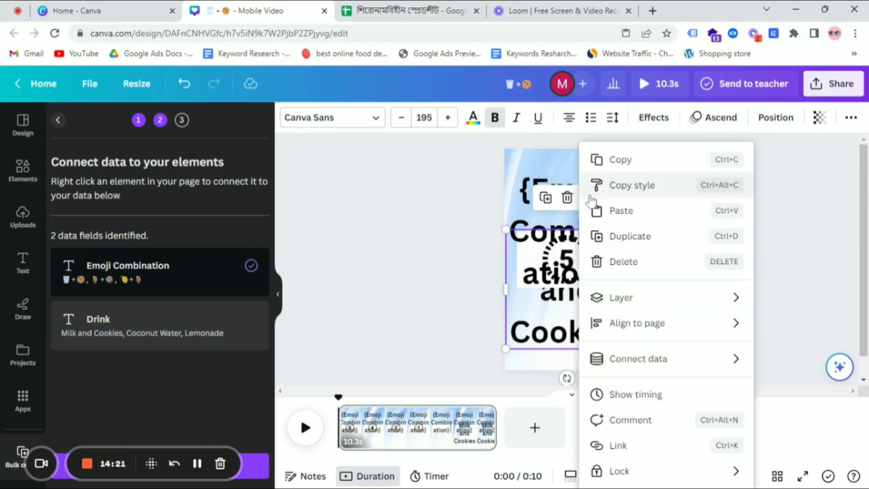
mouse_move(628, 359)
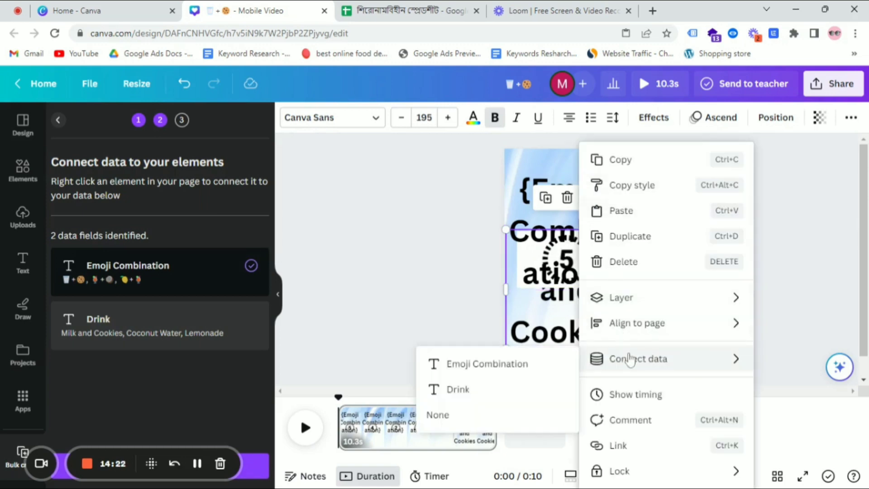
click(439, 390)
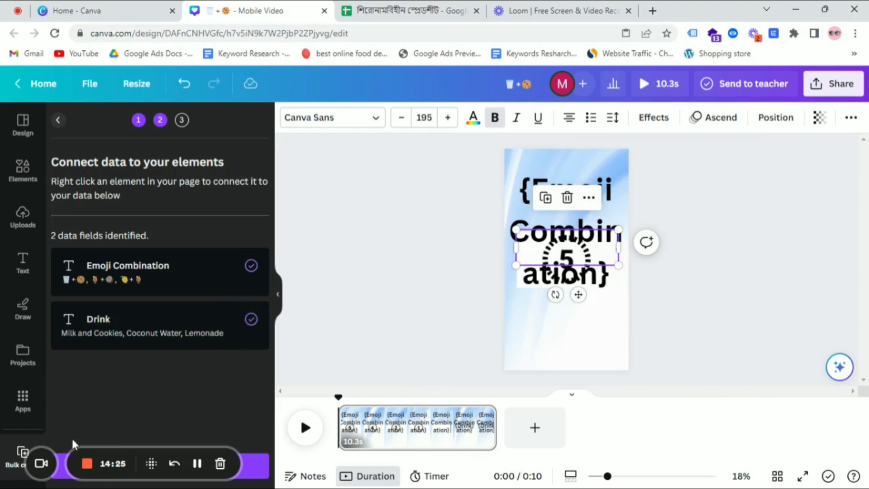
Continue to applying the data, look through the selected rows and generate all 39 pages
drag(36, 468, 618, 463)
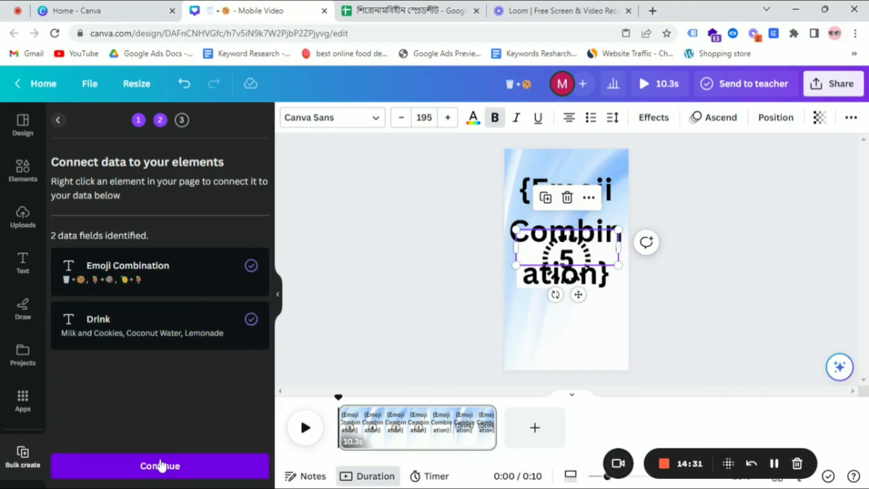
click(159, 462)
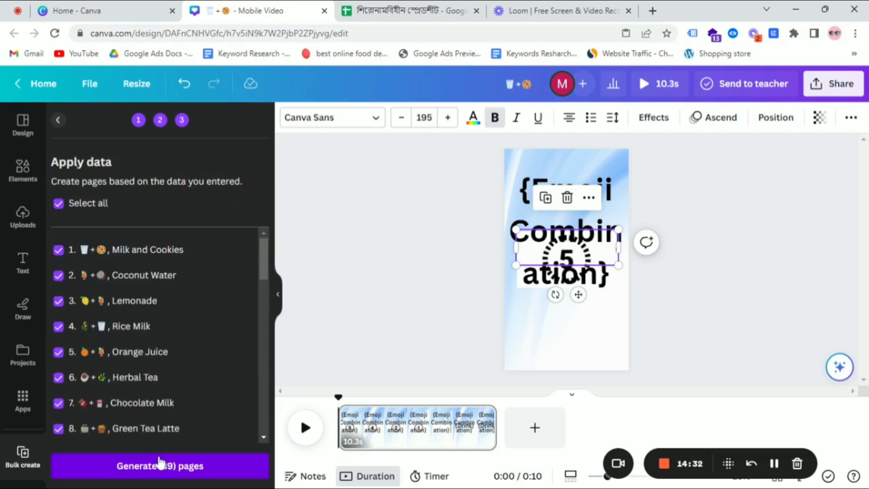
scroll(108, 290, down, 15)
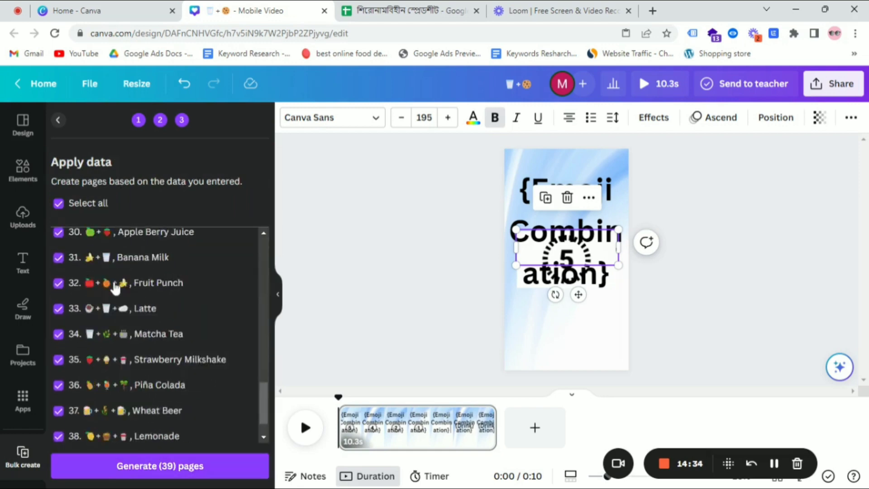
scroll(115, 289, up, 15)
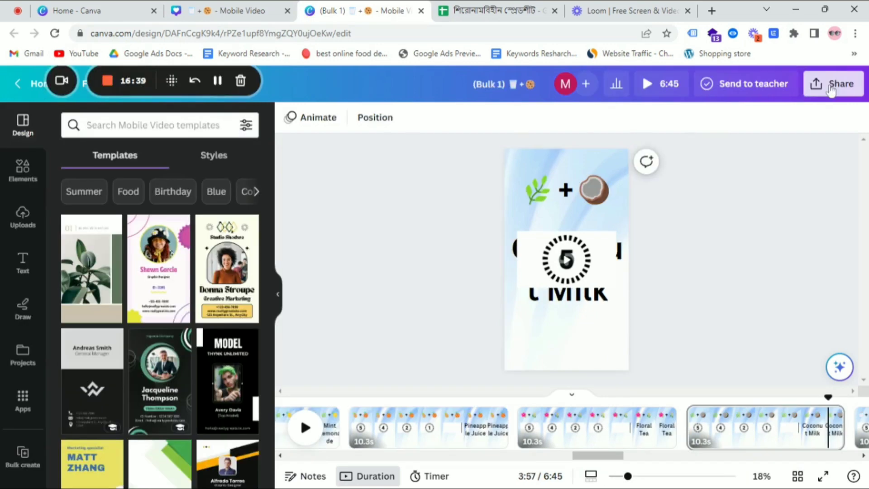
Download all 39 pages of the bulk-created design as MP4 video, with the pages saved as separate files
click(832, 83)
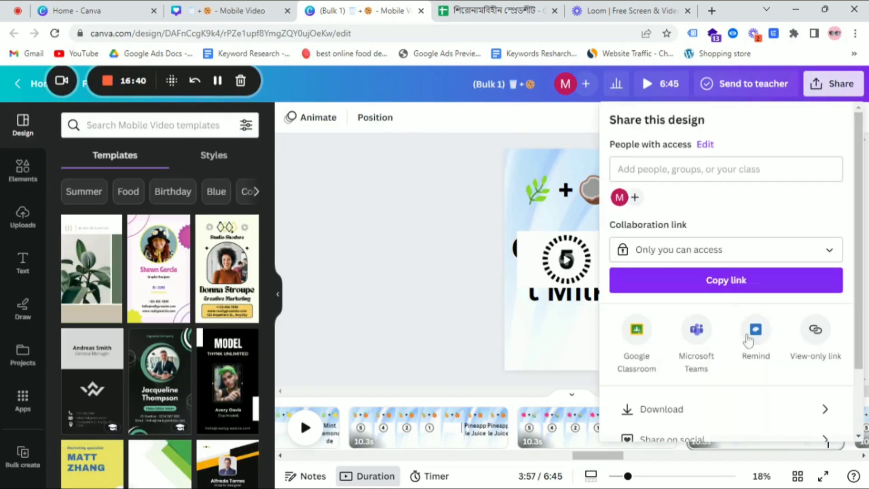
scroll(660, 357, down, 2)
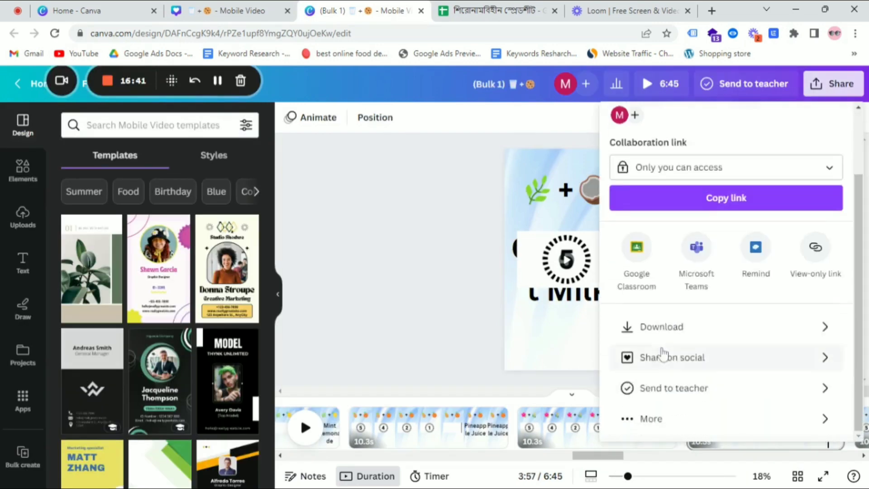
click(682, 334)
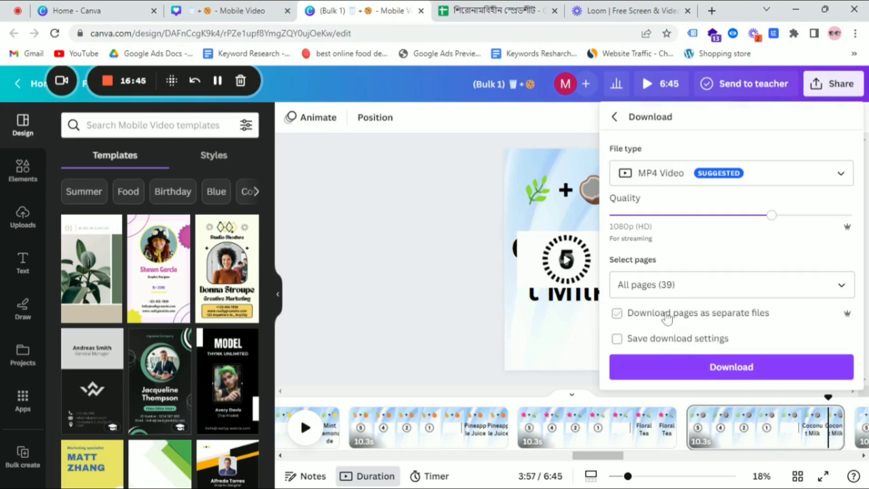
click(636, 321)
click(617, 315)
click(620, 316)
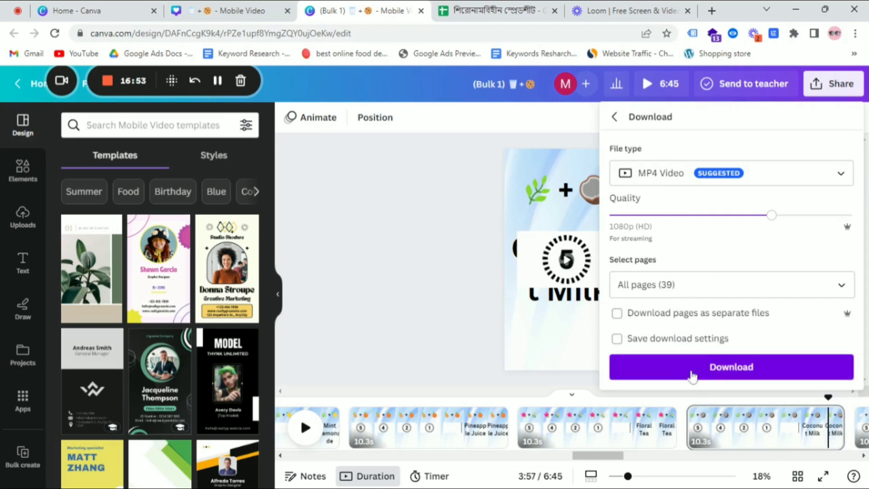
click(619, 315)
click(694, 365)
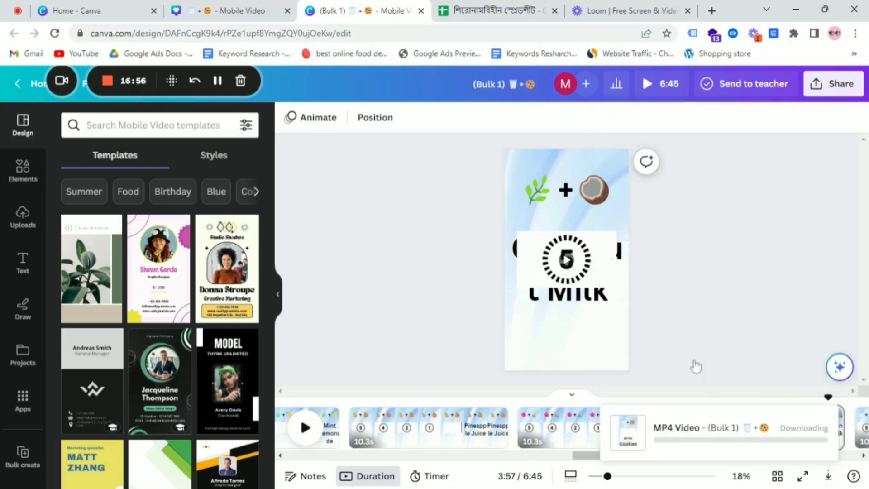